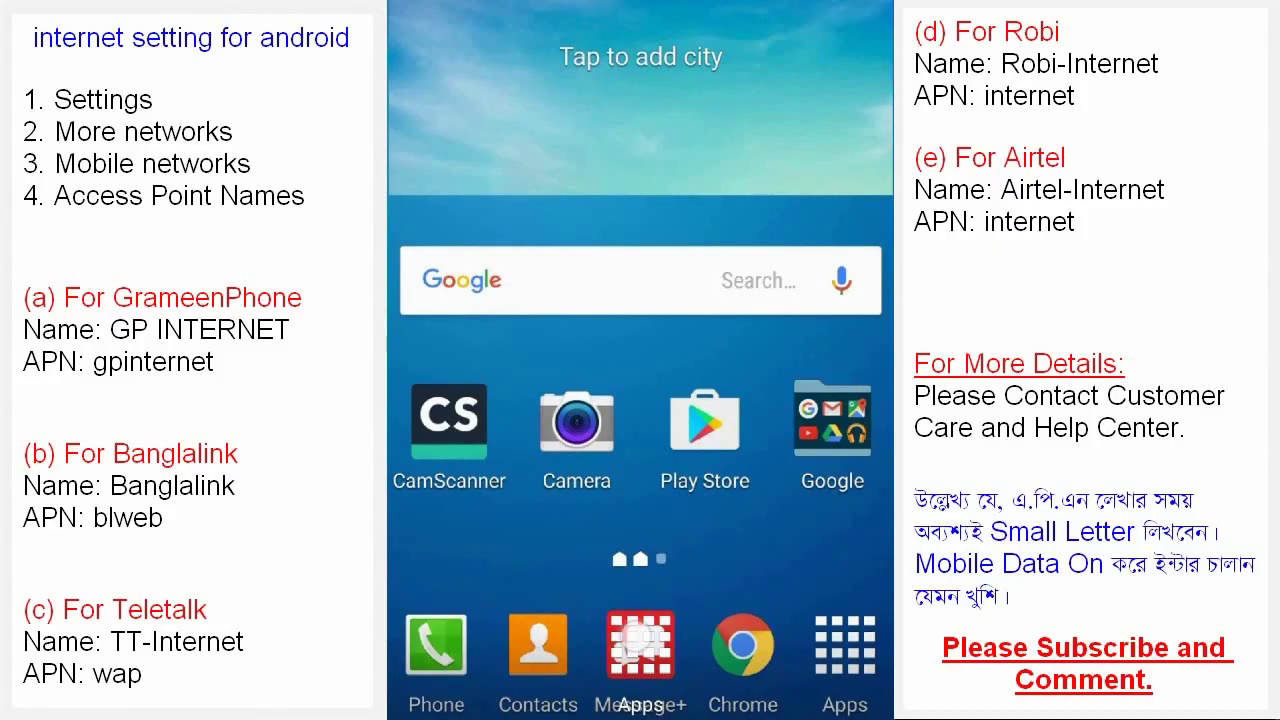
- Open the Settings app from the launcher's app drawer
{"action": "left_click_drag", "start_coordinate": [790, 620], "coordinate": [788, 527]}
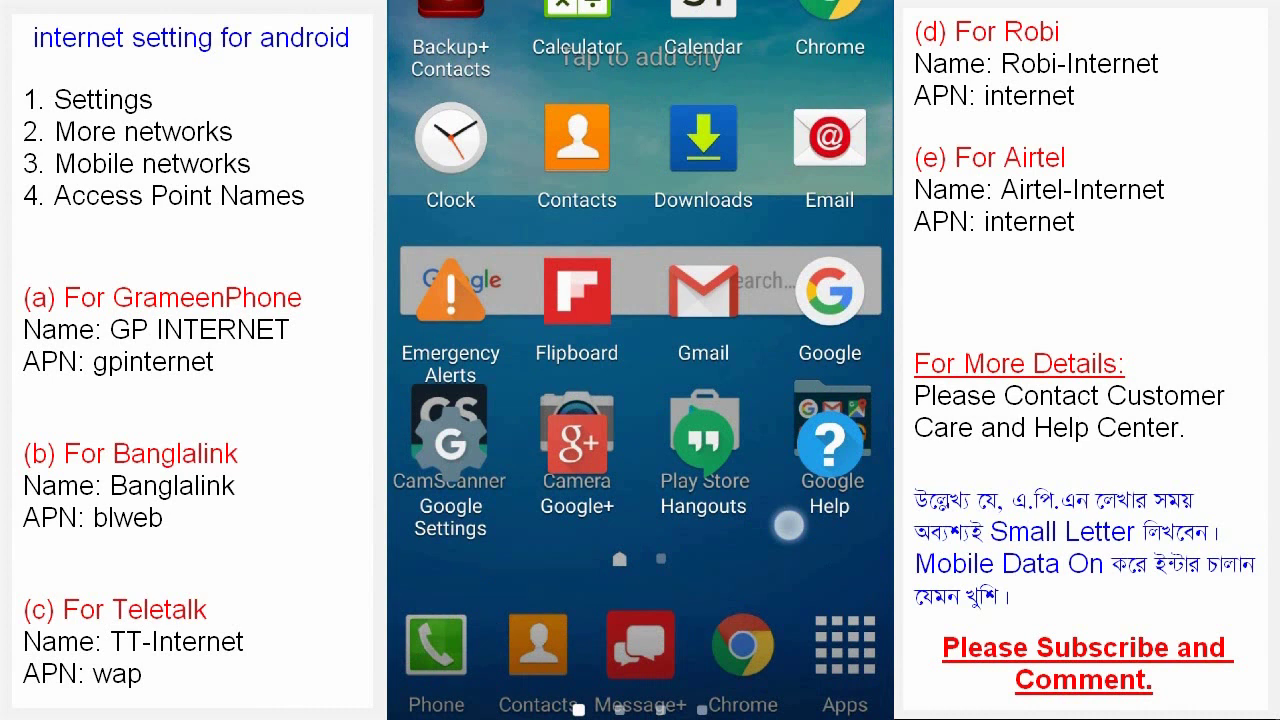
{"action": "left_click_drag", "start_coordinate": [788, 527], "coordinate": [480, 530]}
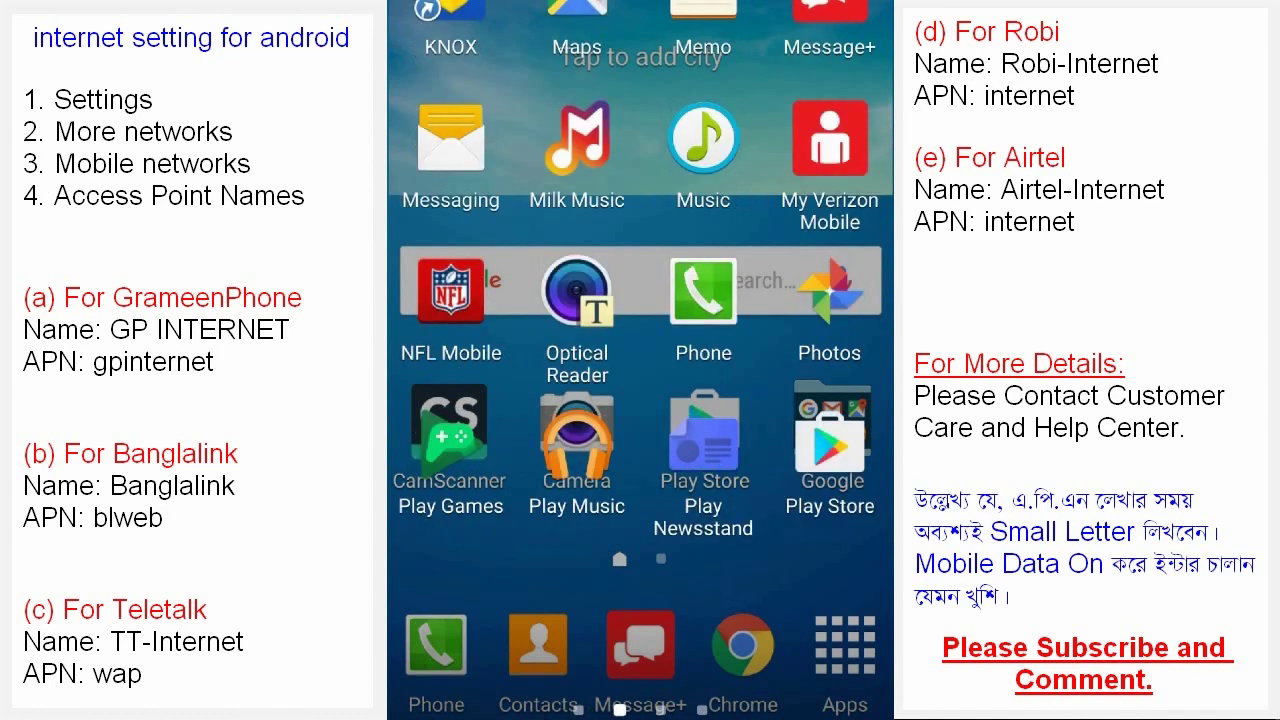
{"action": "left_click_drag", "start_coordinate": [788, 527], "coordinate": [480, 530]}
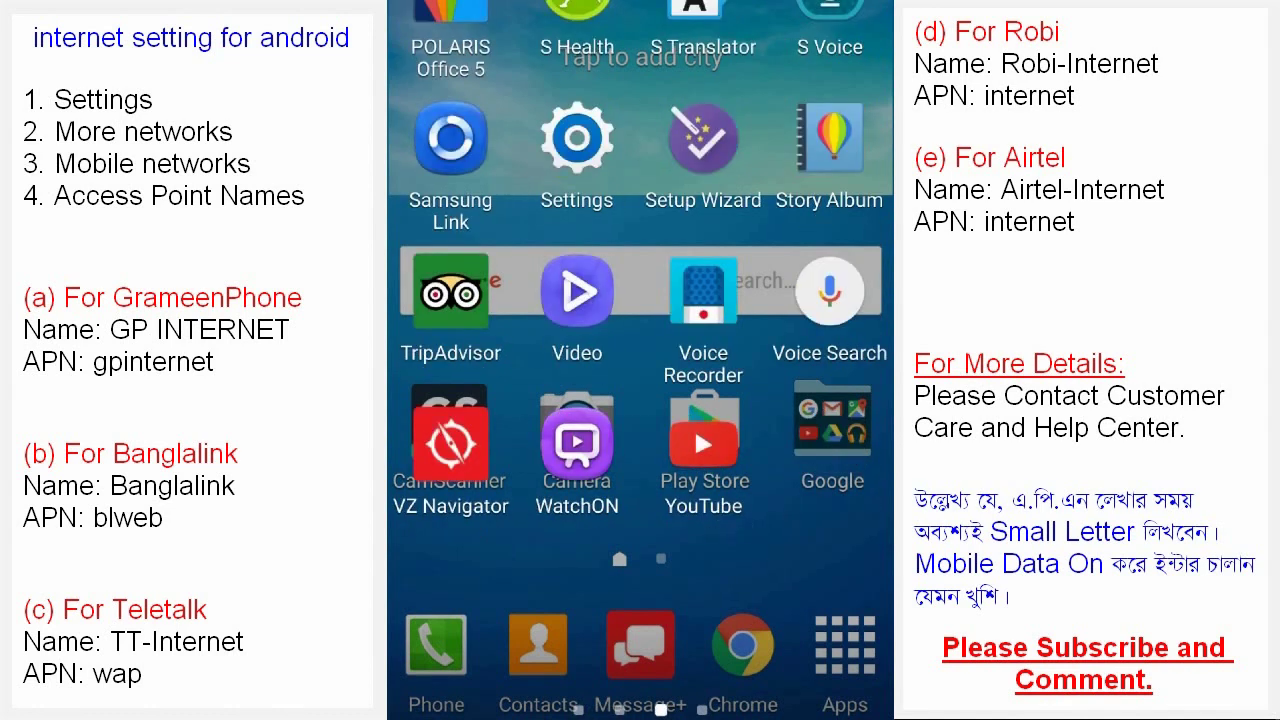
{"action": "left_click", "coordinate": [577, 140]}
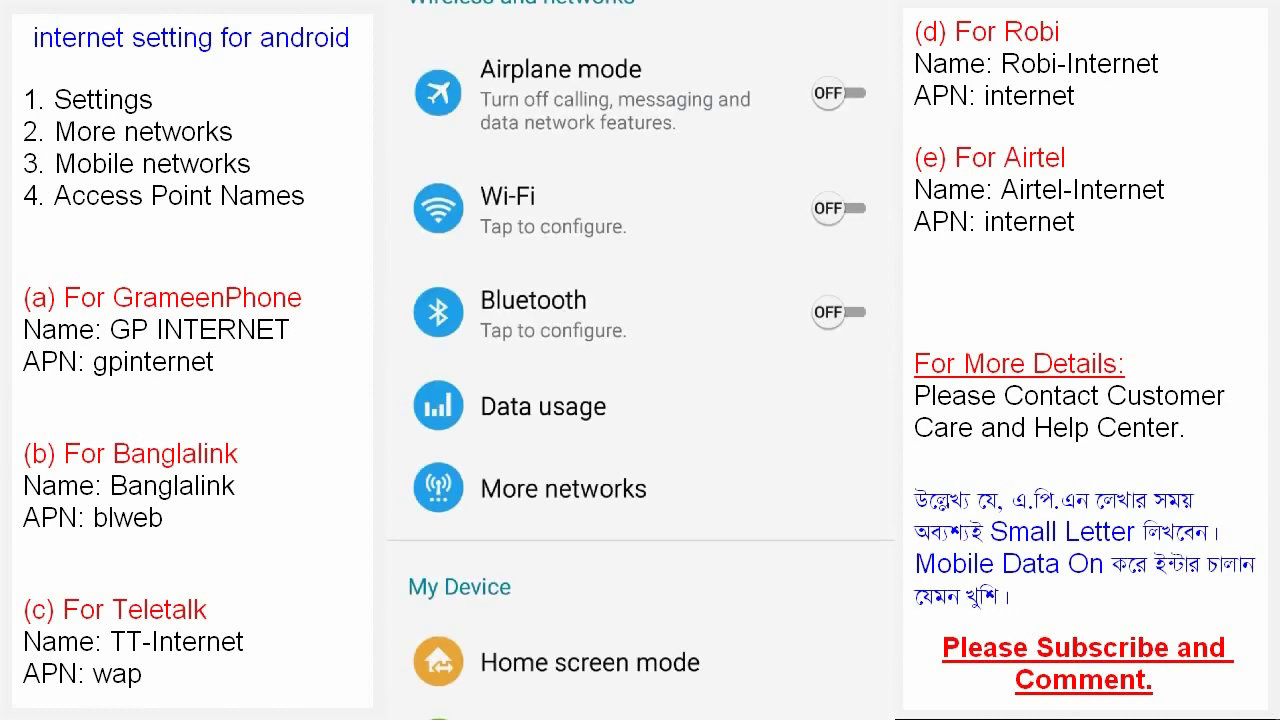
- Go to More networks > Mobile networks > Access Point Names
{"action": "left_click", "coordinate": [638, 492]}
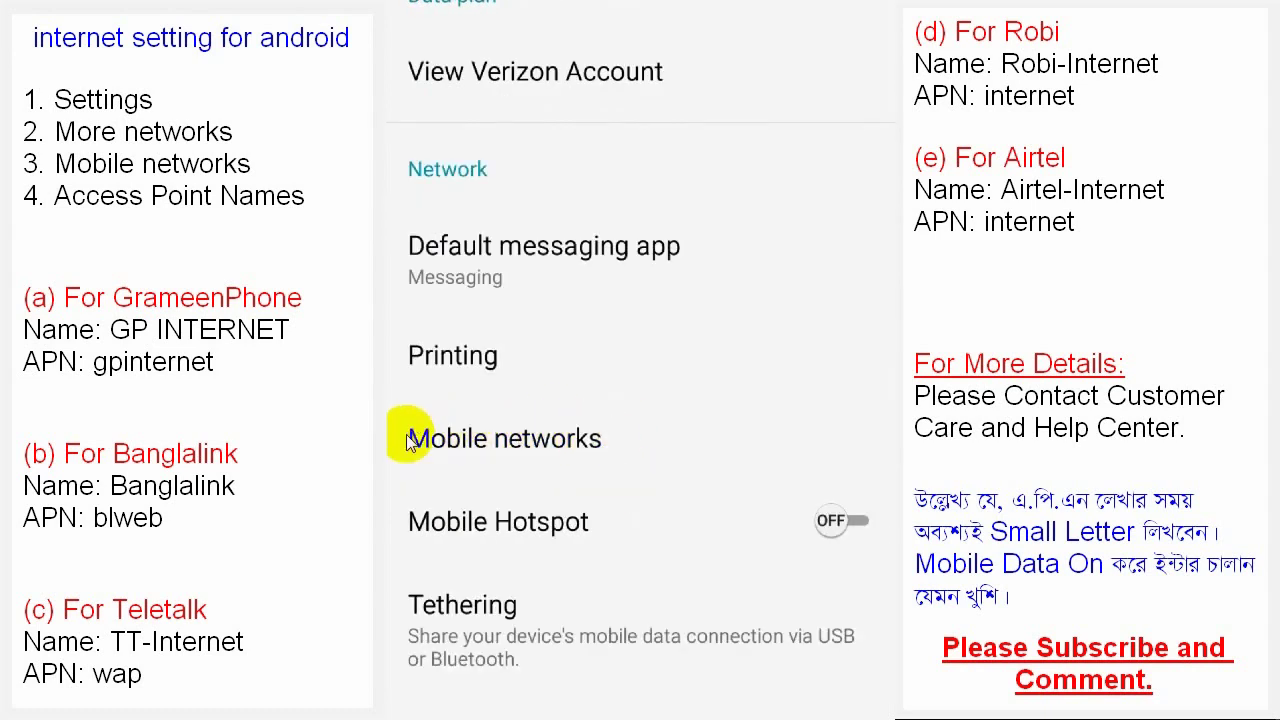
{"action": "left_click", "coordinate": [592, 446]}
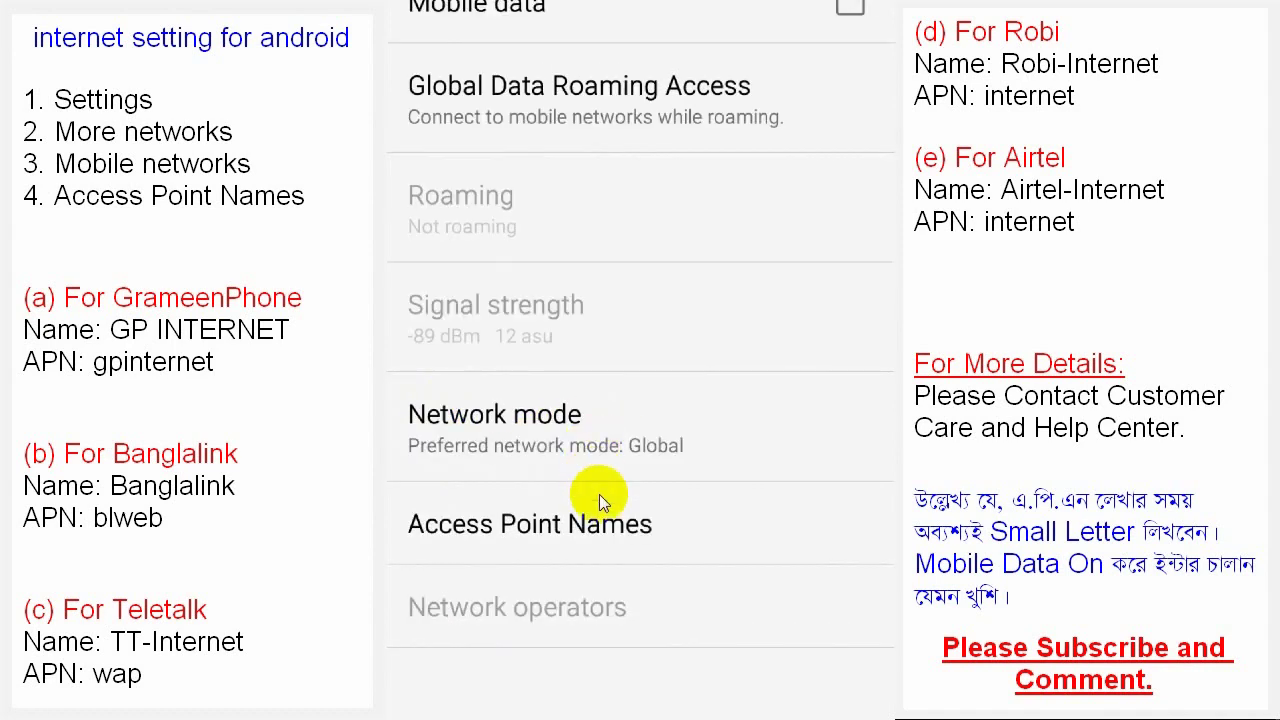
{"action": "left_click", "coordinate": [586, 522]}
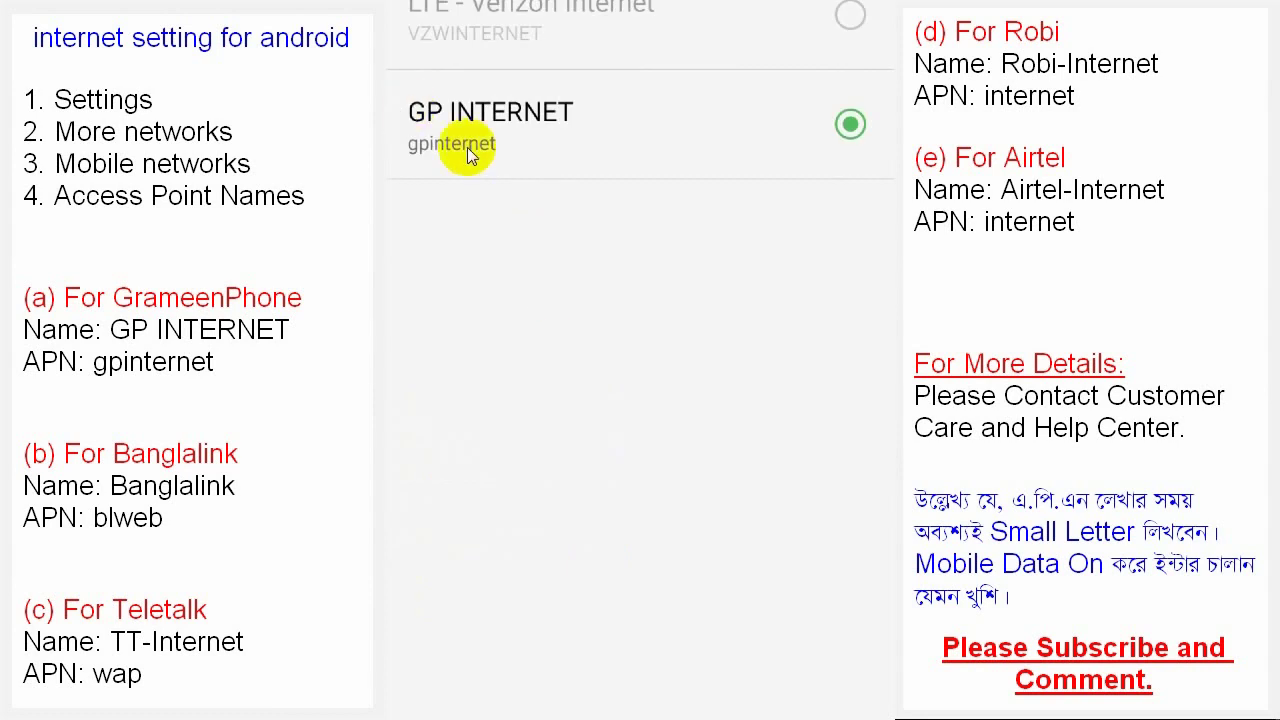
- Check that the GP INTERNET access point's APN is gpinternet, leaving it unchanged
{"action": "left_click", "coordinate": [530, 133]}
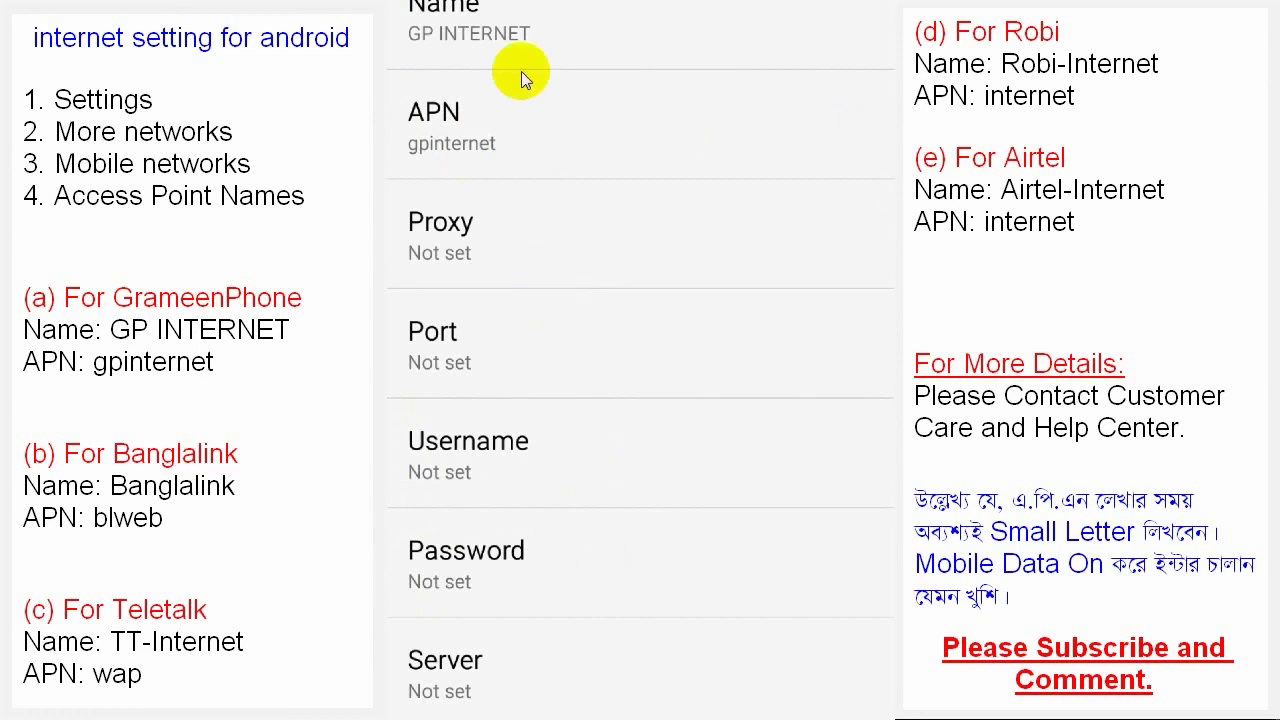
{"action": "left_click", "coordinate": [560, 125]}
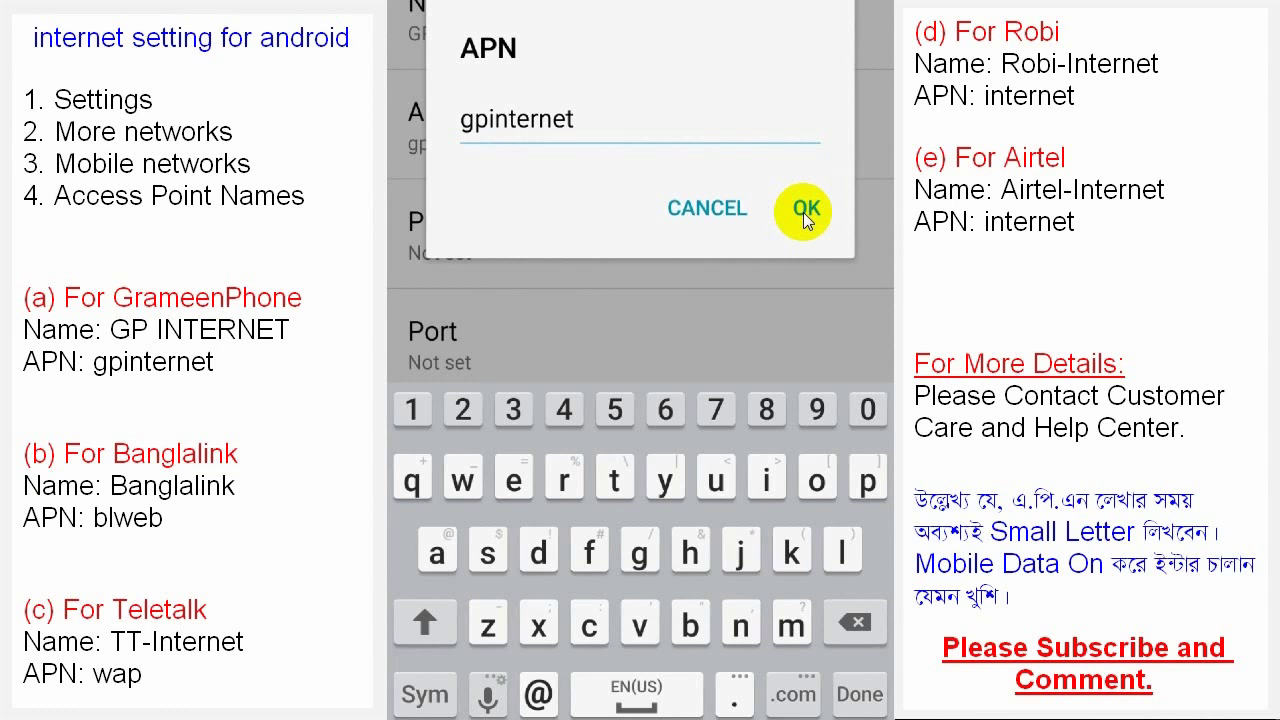
{"action": "left_click", "coordinate": [808, 214]}
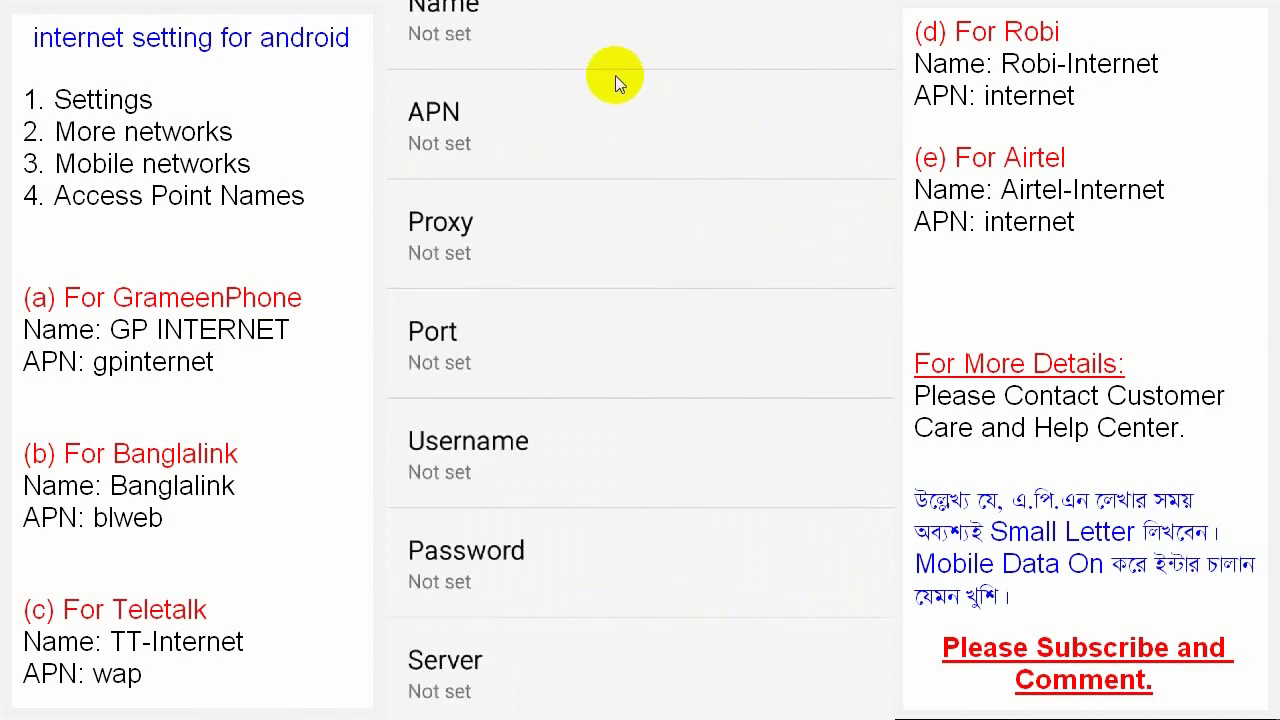
- Create and save a Banglalink access point with APN blweb
{"action": "left_click", "coordinate": [462, 35]}
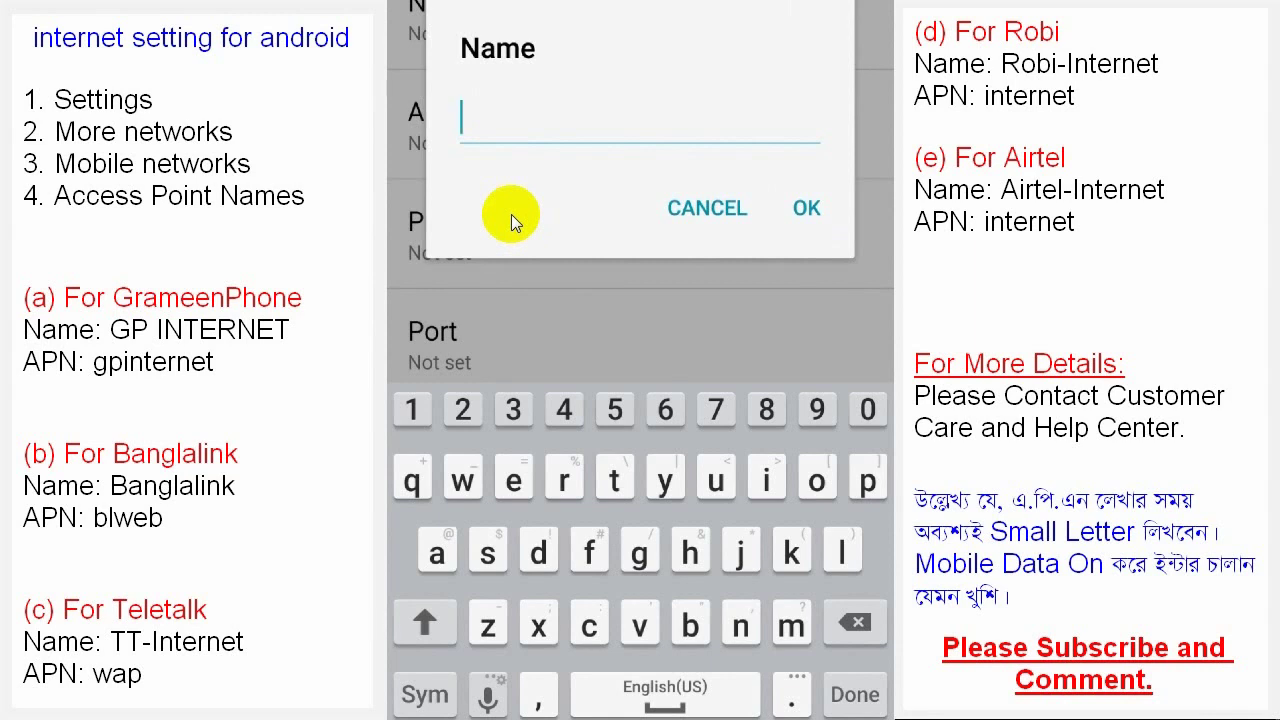
{"action": "type", "text": "Bang"}
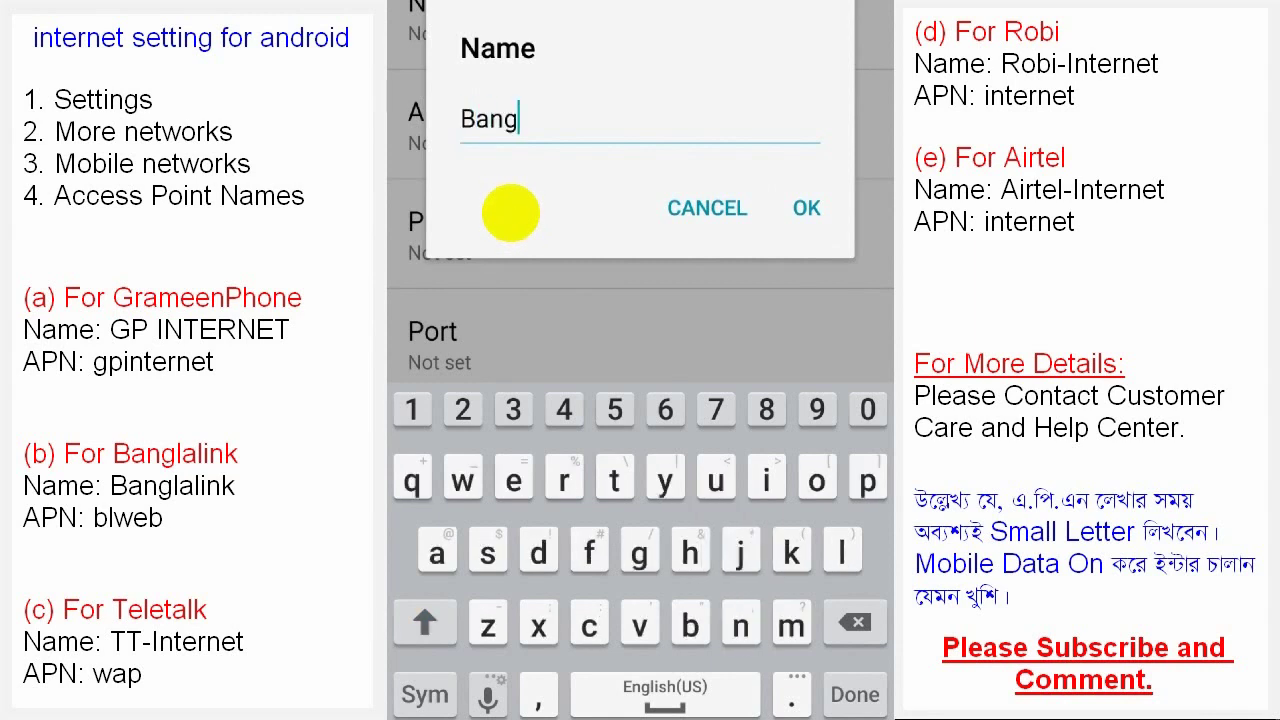
{"action": "type", "text": "lalin"}
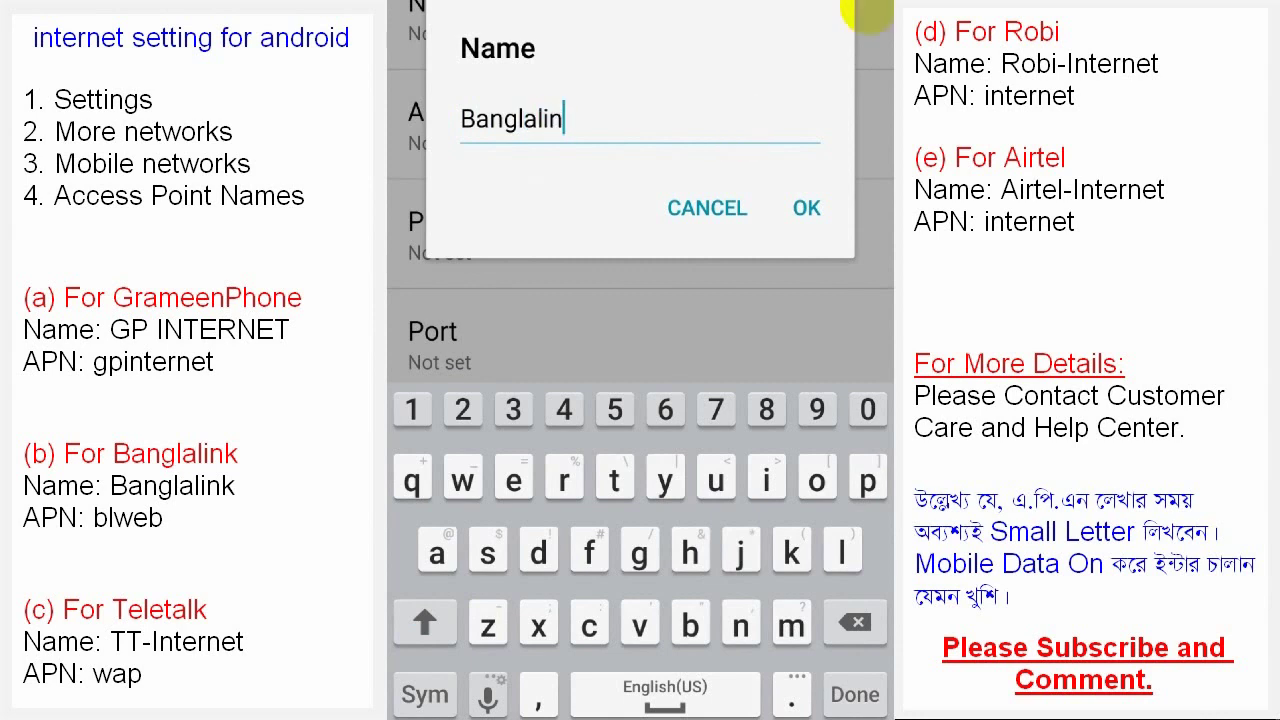
{"action": "type", "text": "k"}
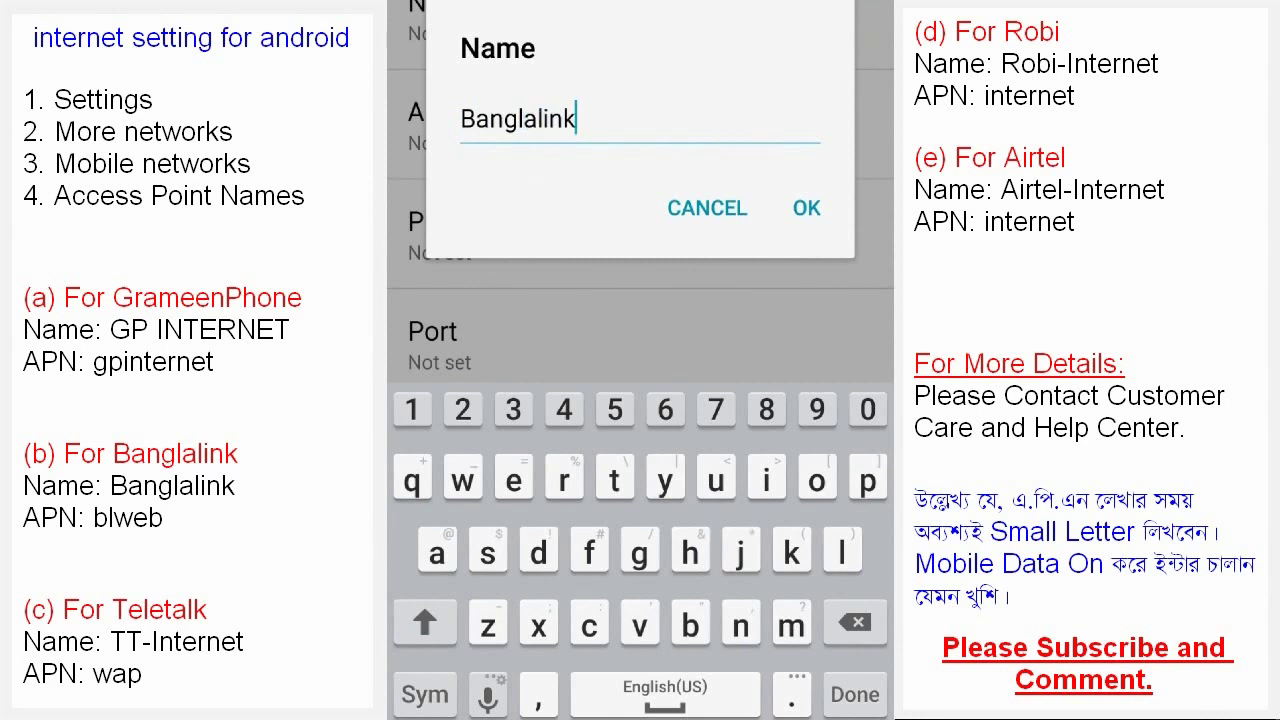
{"action": "left_click", "coordinate": [806, 210]}
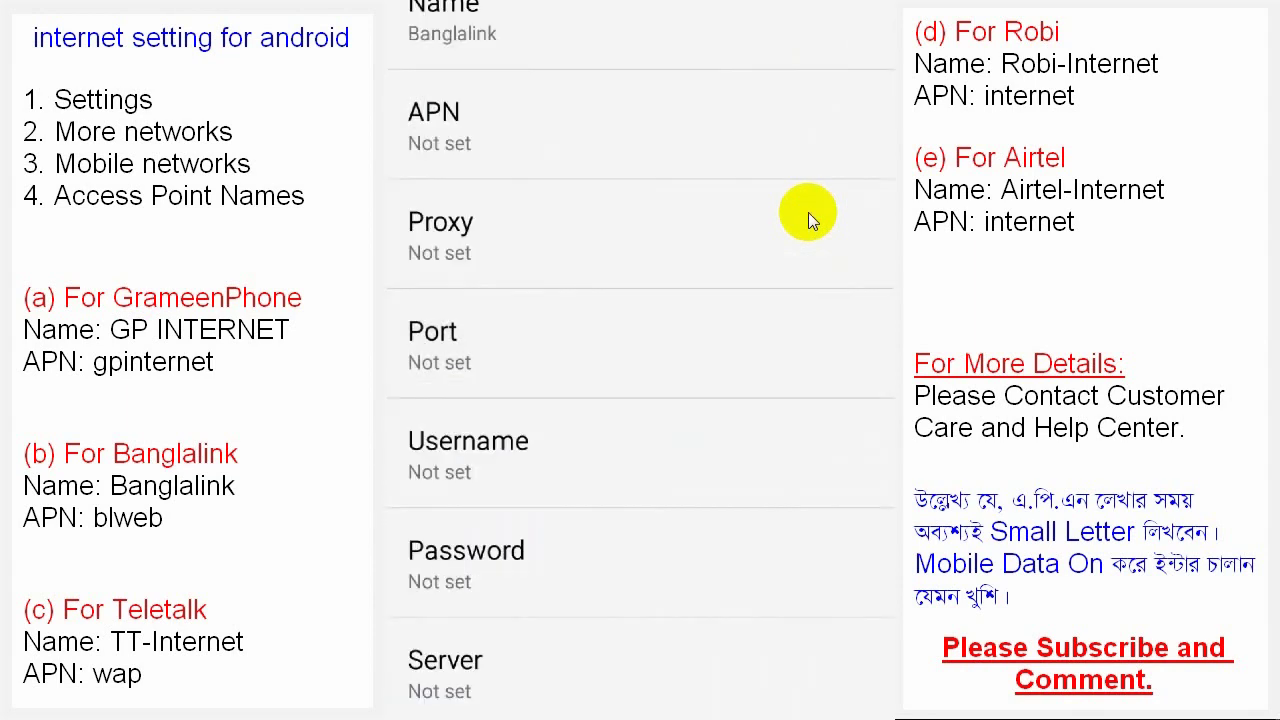
{"action": "left_click", "coordinate": [490, 135]}
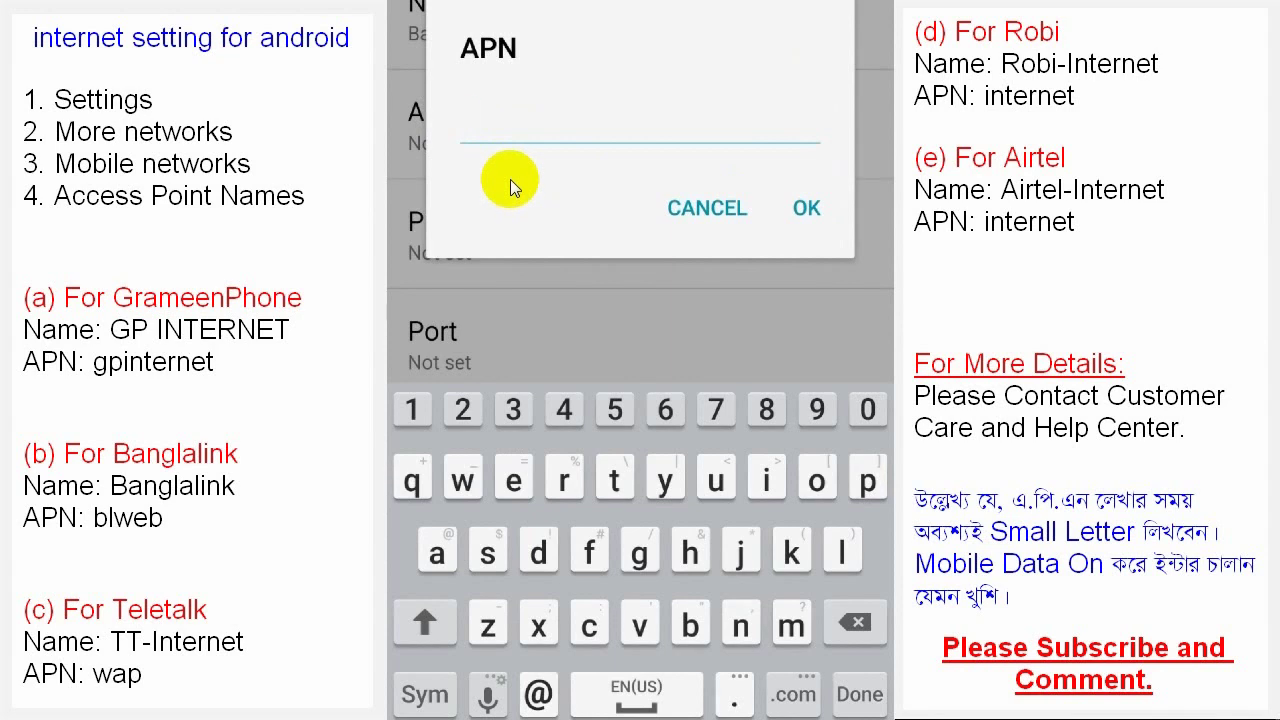
{"action": "type", "text": "blweb"}
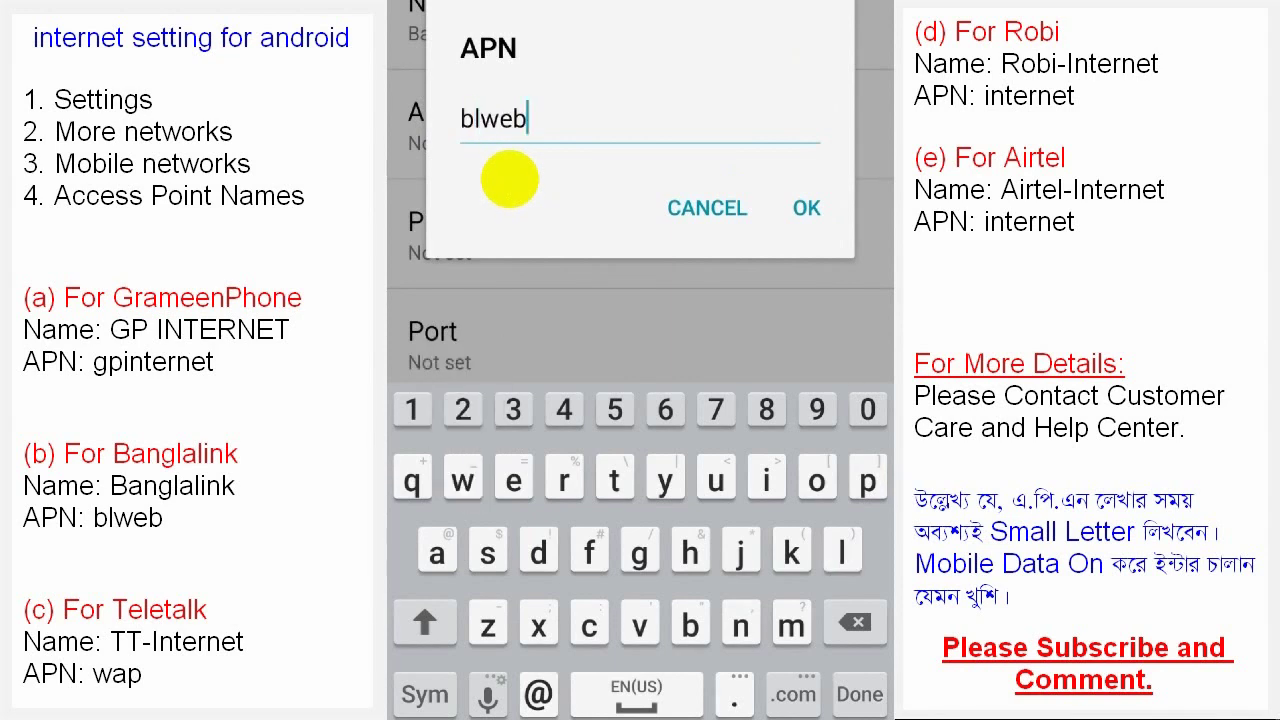
{"action": "key", "text": "Return"}
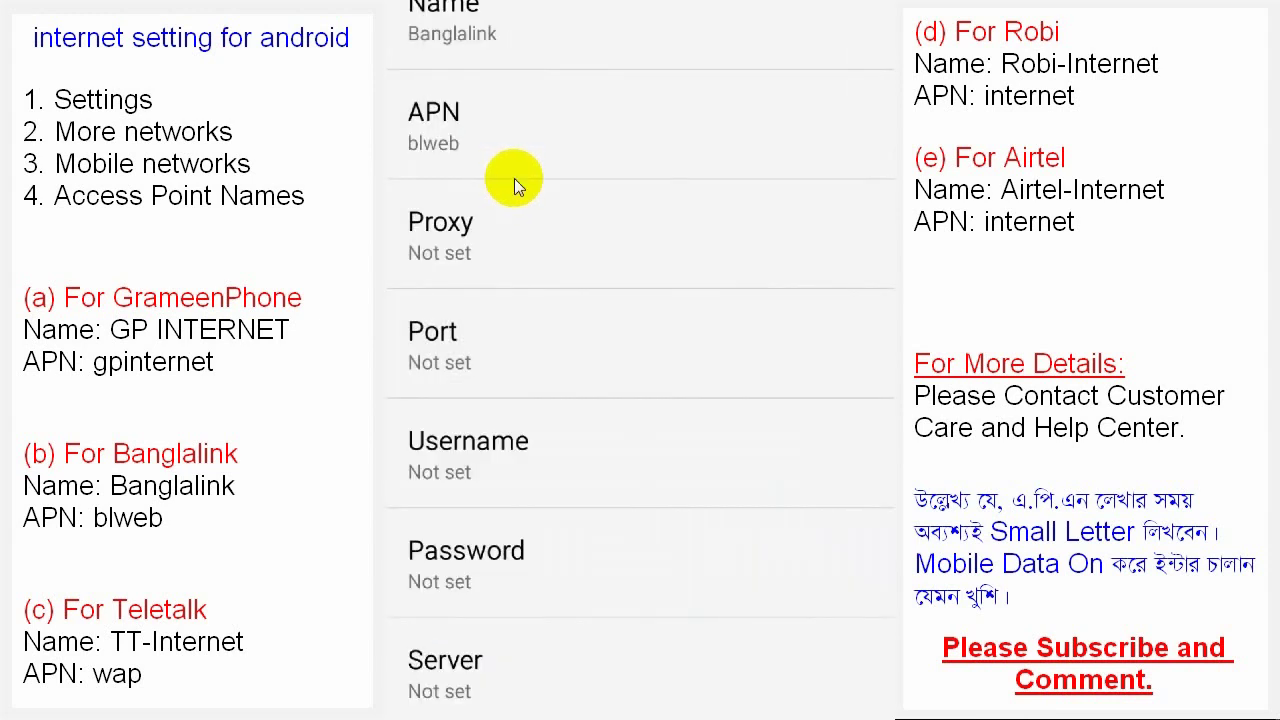
{"action": "key", "text": "Escape"}
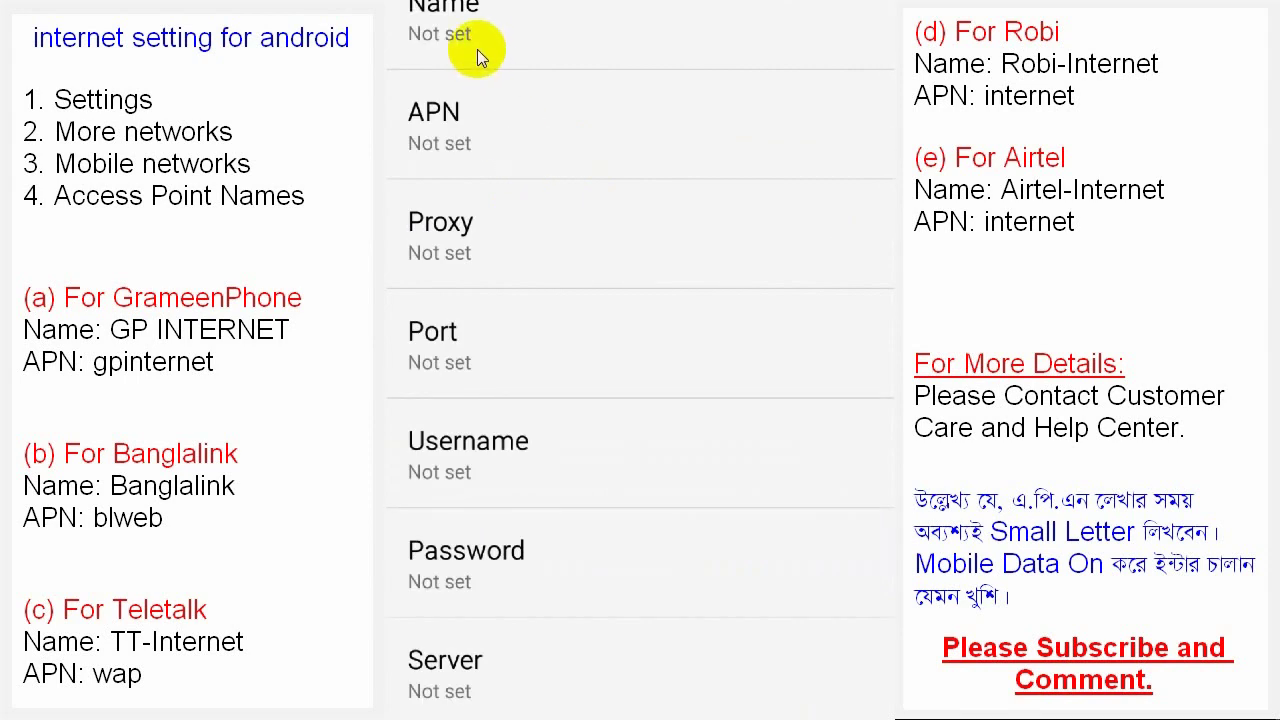
- Create and save a Teletalk access point with APN wap
{"action": "left_click", "coordinate": [476, 48]}
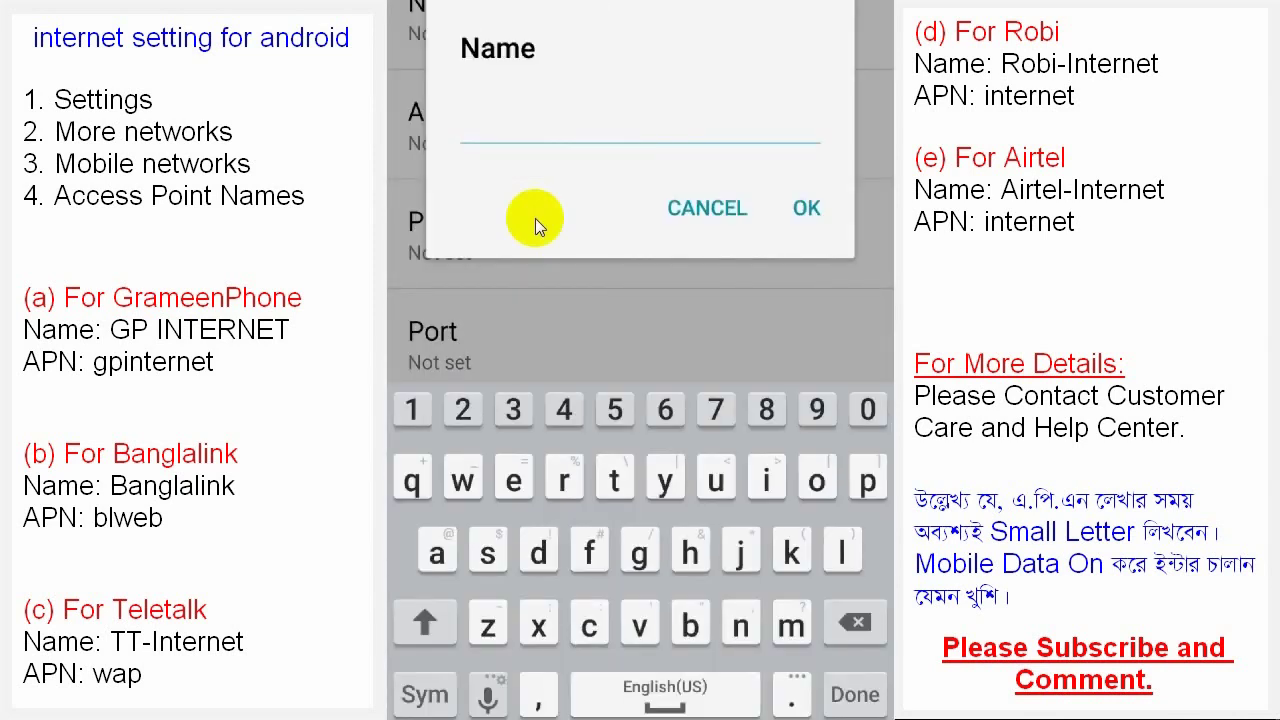
{"action": "type", "text": "Te"}
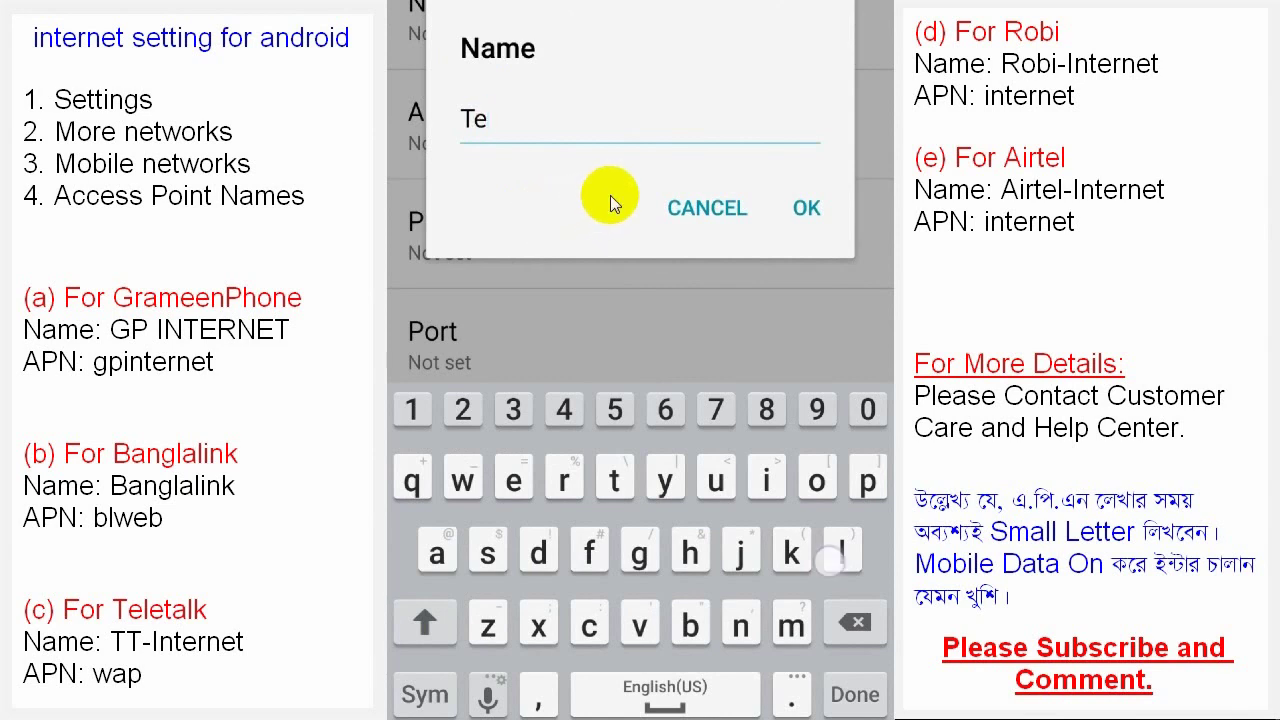
{"action": "type", "text": "let"}
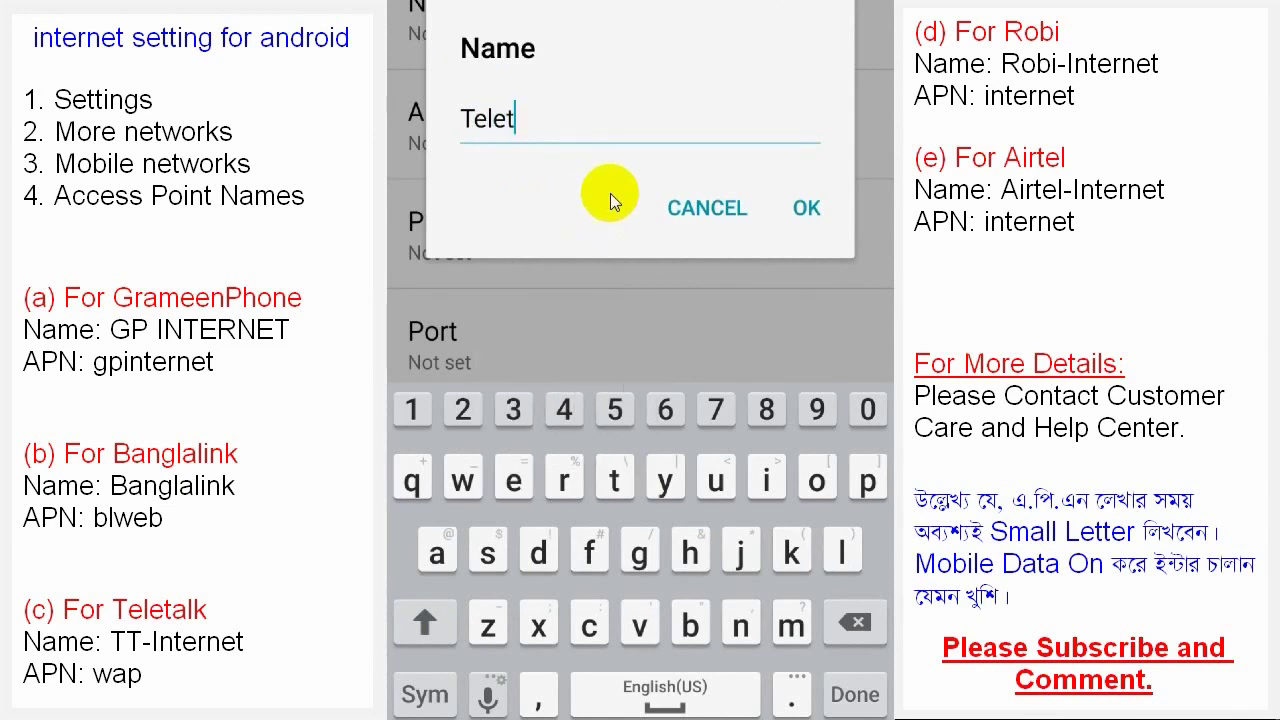
{"action": "type", "text": "alk"}
{"action": "key", "text": "Return"}
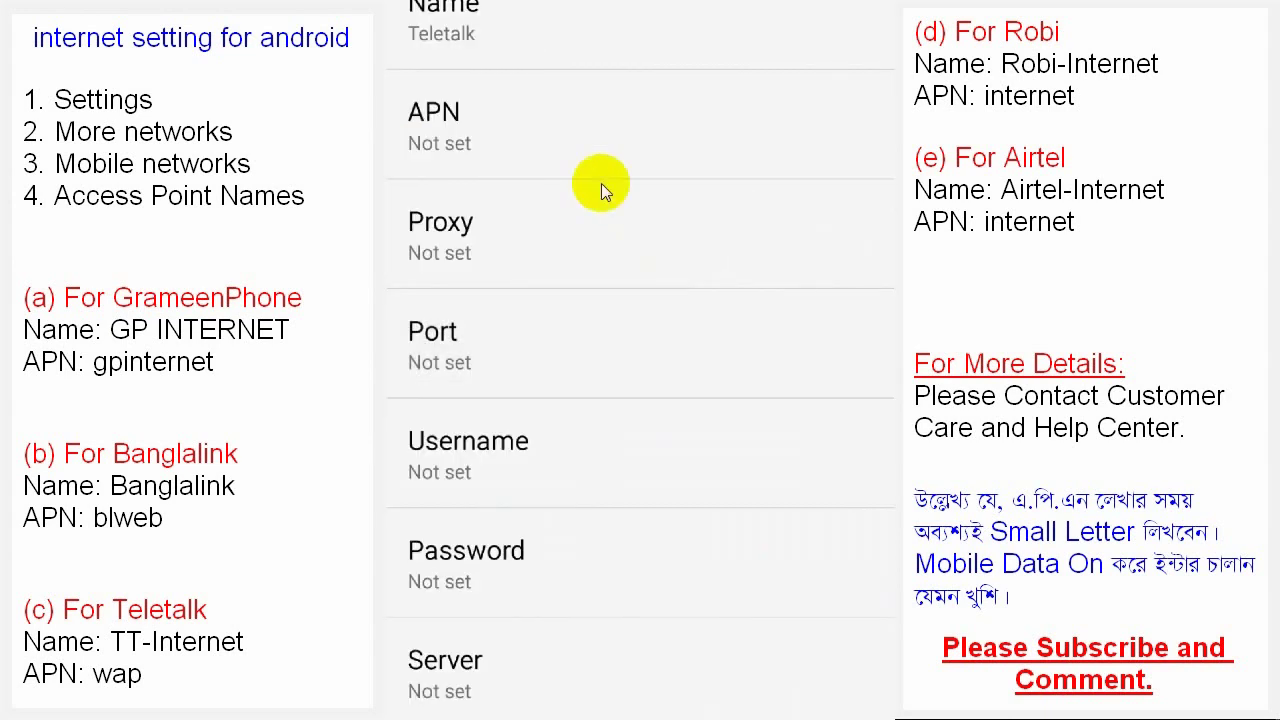
{"action": "left_click", "coordinate": [601, 180]}
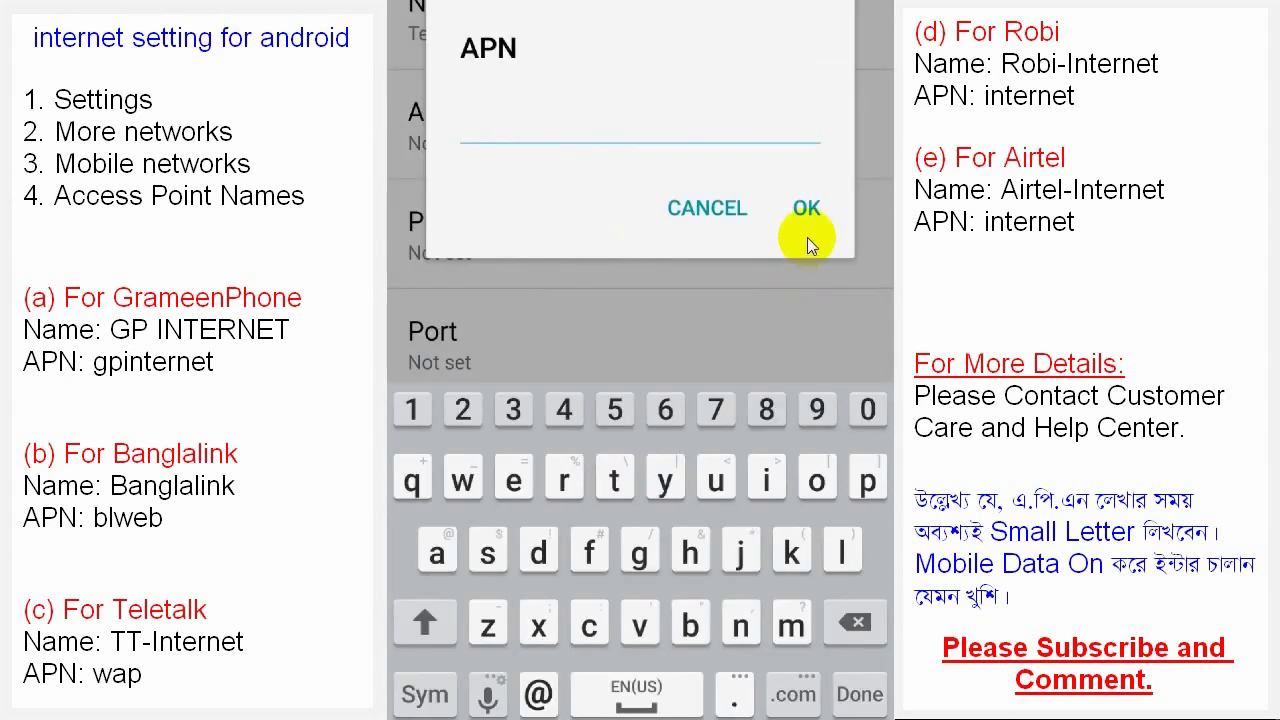
{"action": "type", "text": "w"}
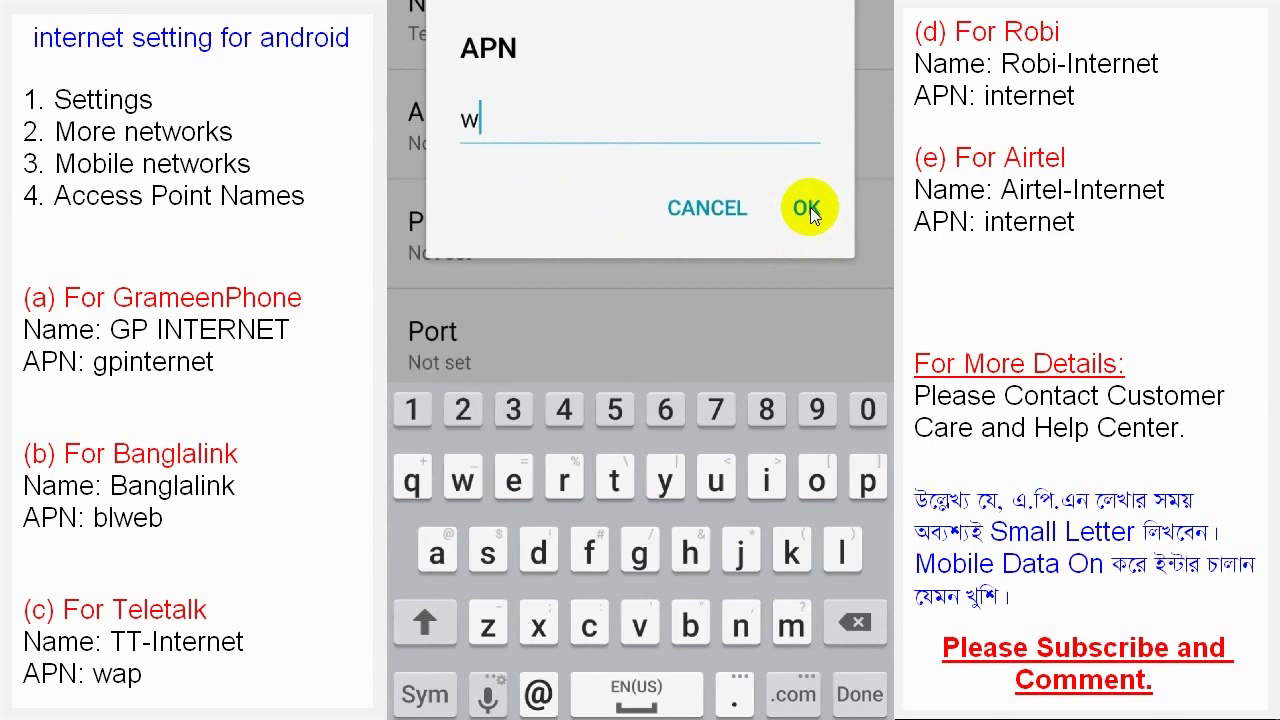
{"action": "type", "text": "ap"}
{"action": "left_click", "coordinate": [808, 209]}
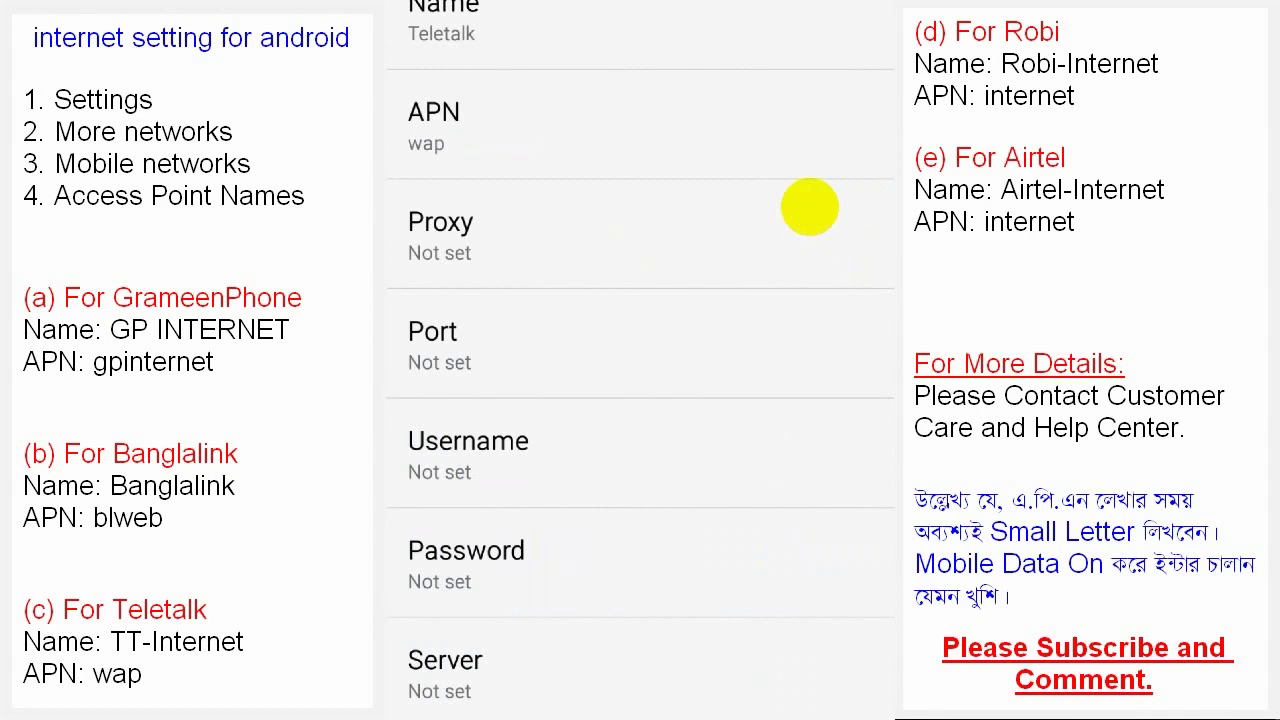
{"action": "key", "text": "Escape"}
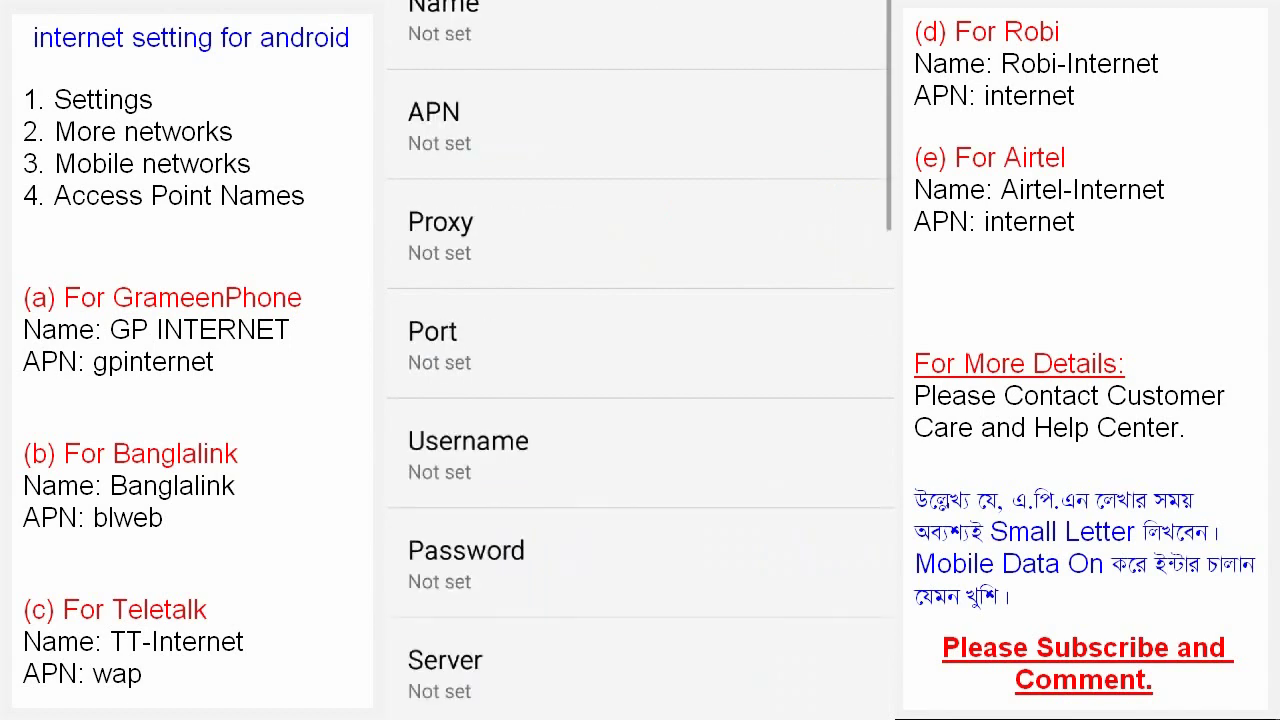
- Name the new access point 'Robi Internet', set its APN to internet, and save
{"action": "left_click", "coordinate": [471, 33]}
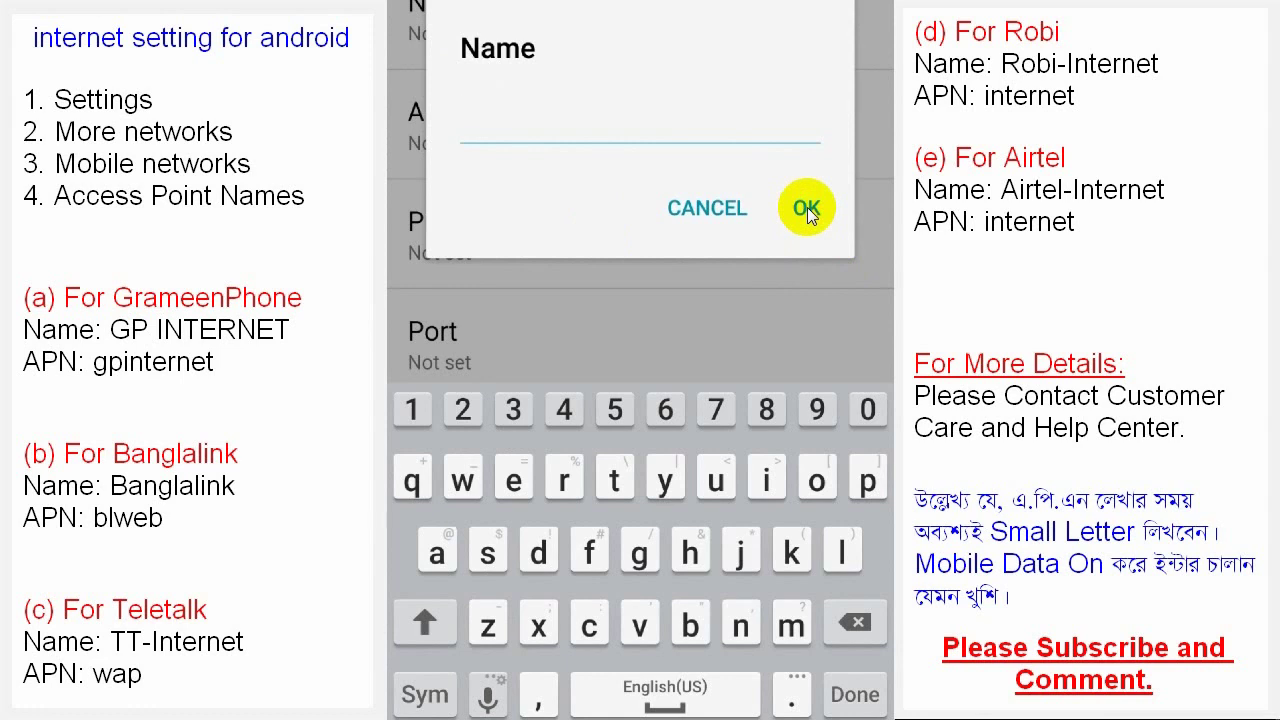
{"action": "type", "text": "R"}
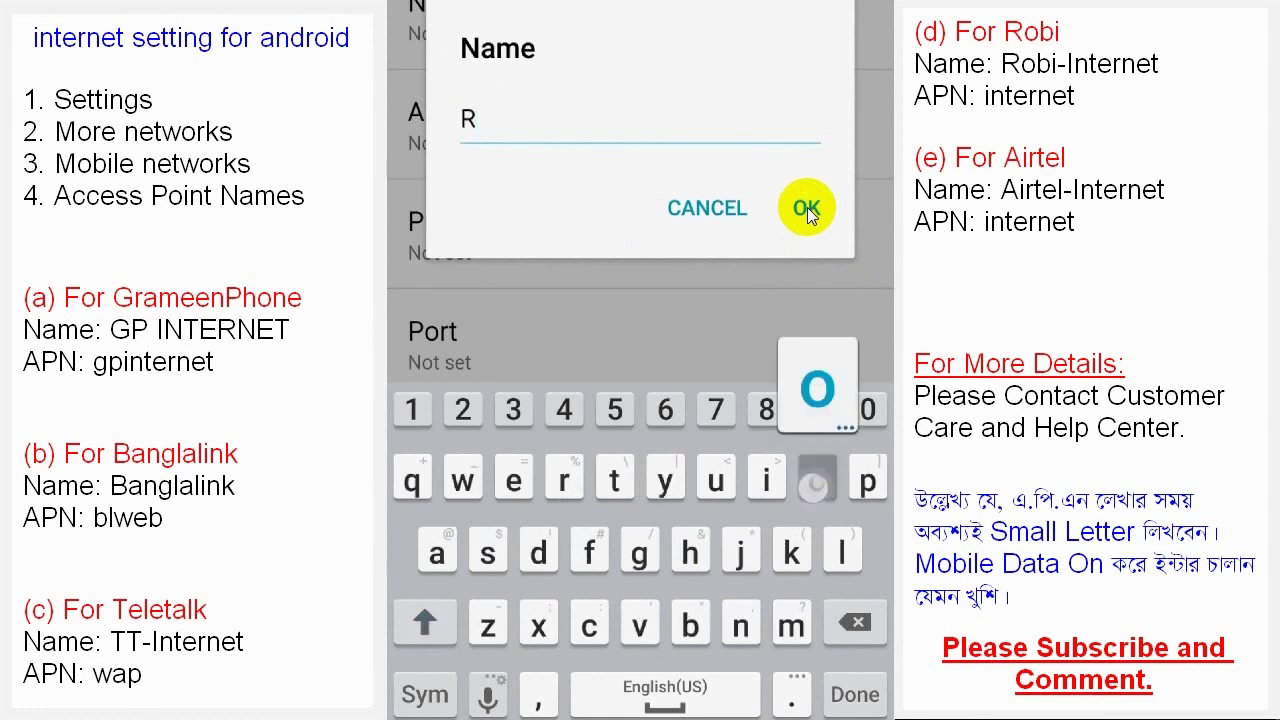
{"action": "type", "text": "obi"}
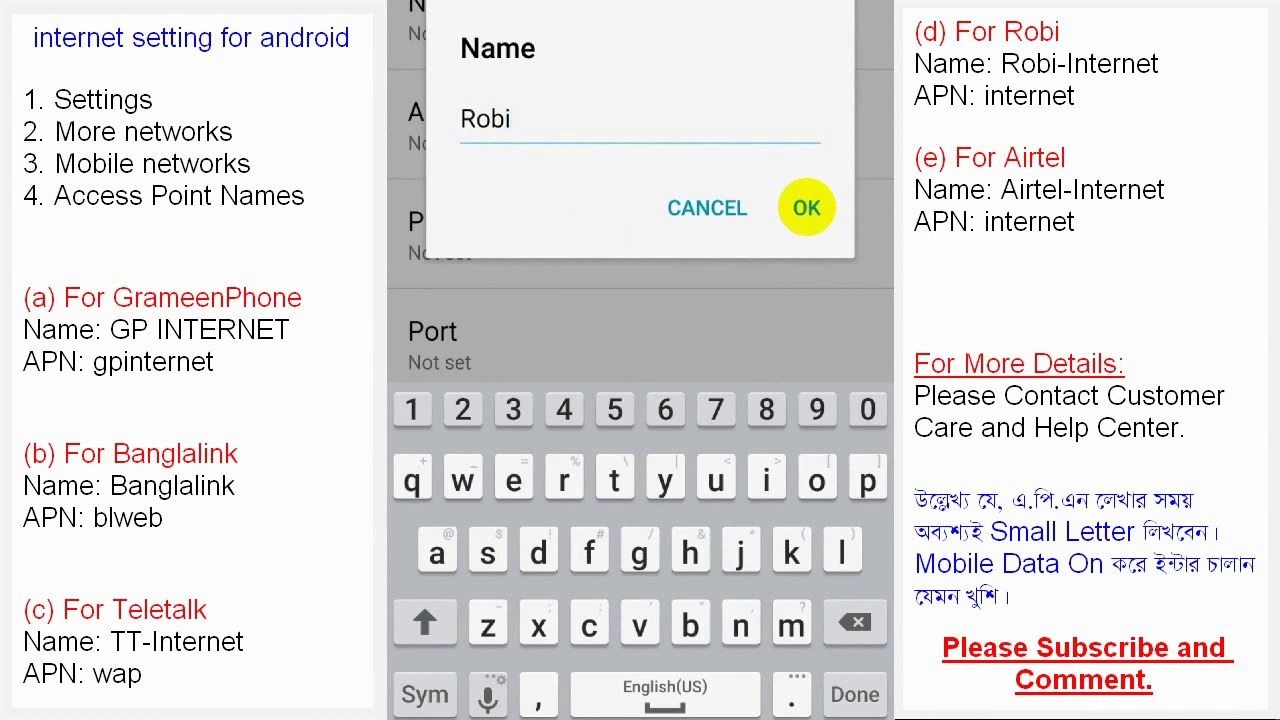
{"action": "type", "text": " Inter"}
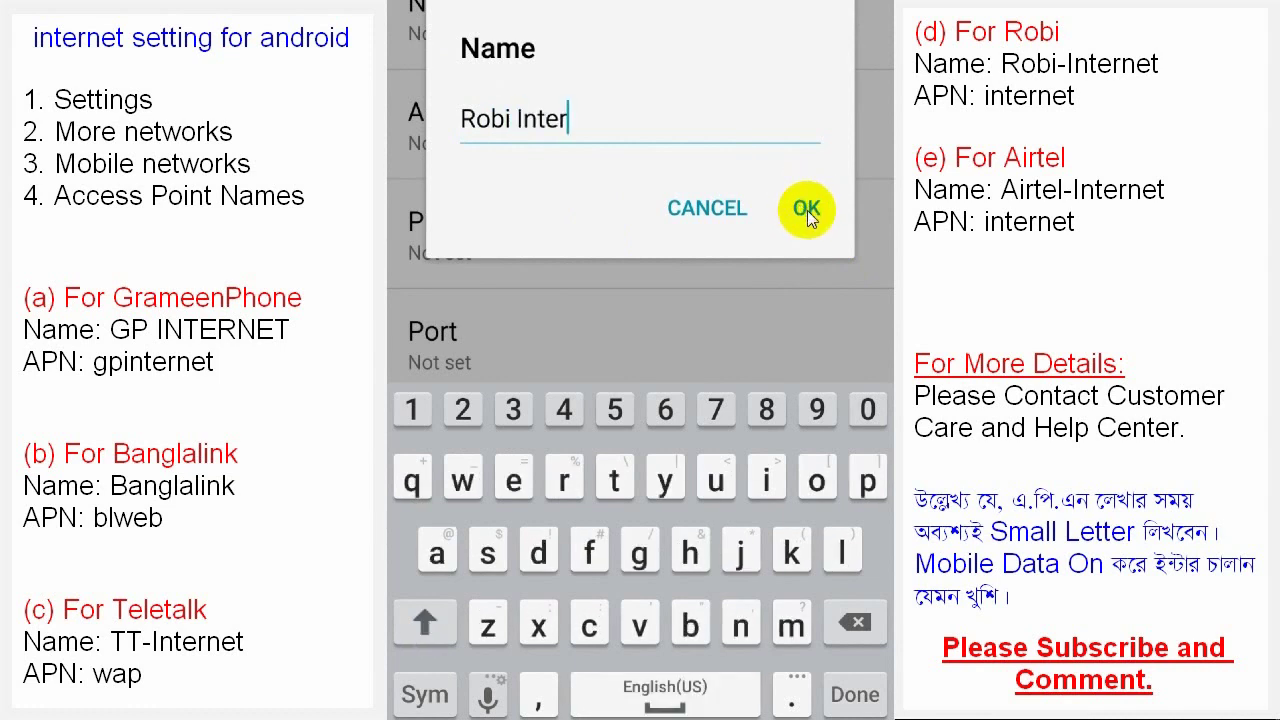
{"action": "type", "text": "net"}
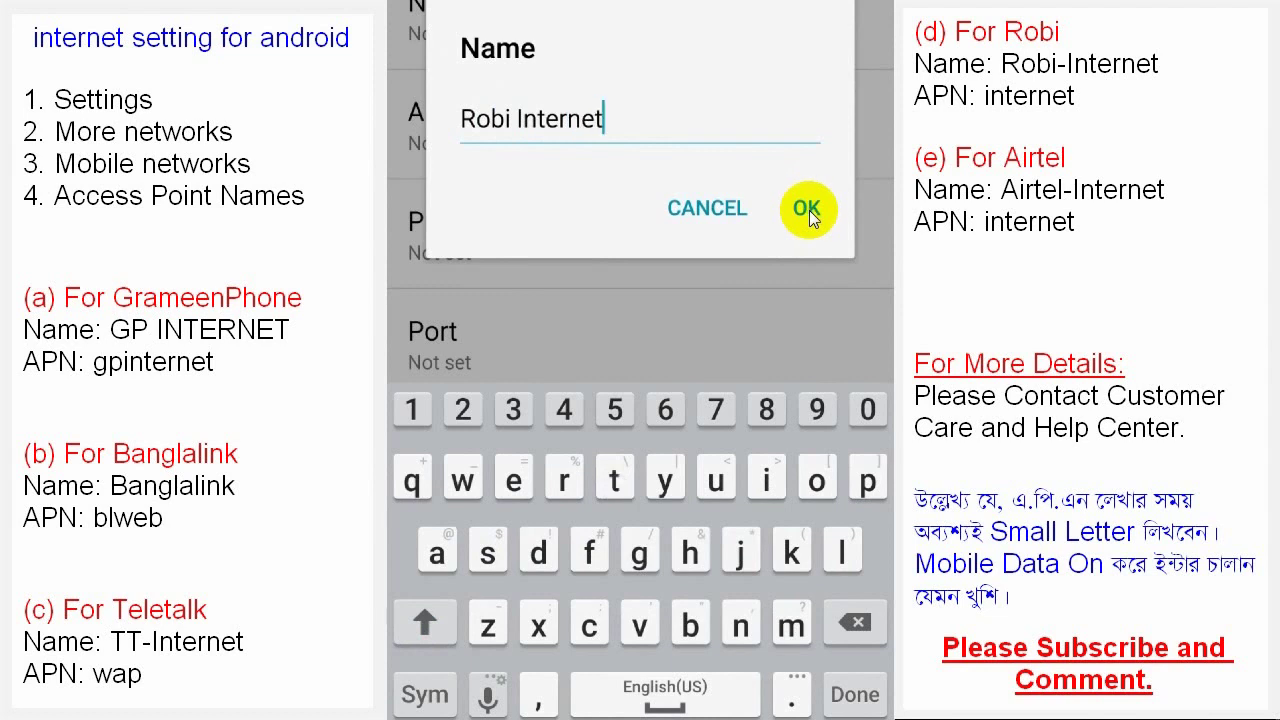
{"action": "left_click", "coordinate": [808, 210]}
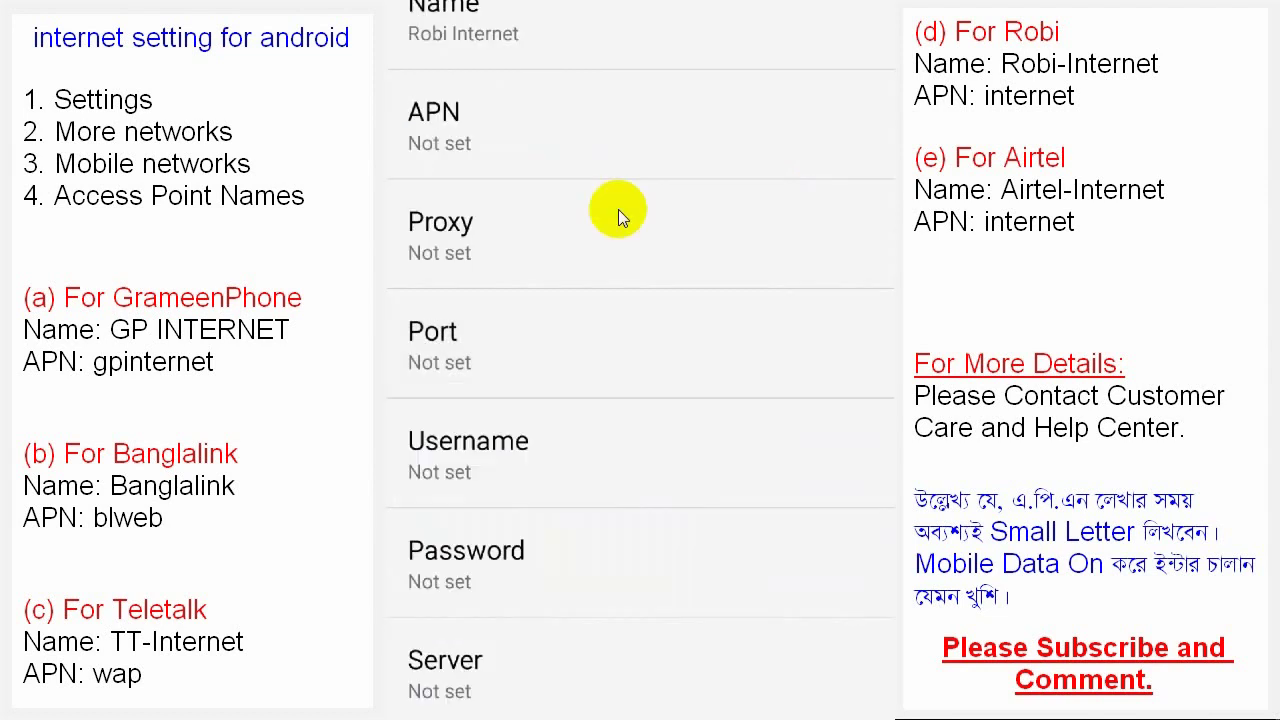
{"action": "left_click", "coordinate": [458, 125]}
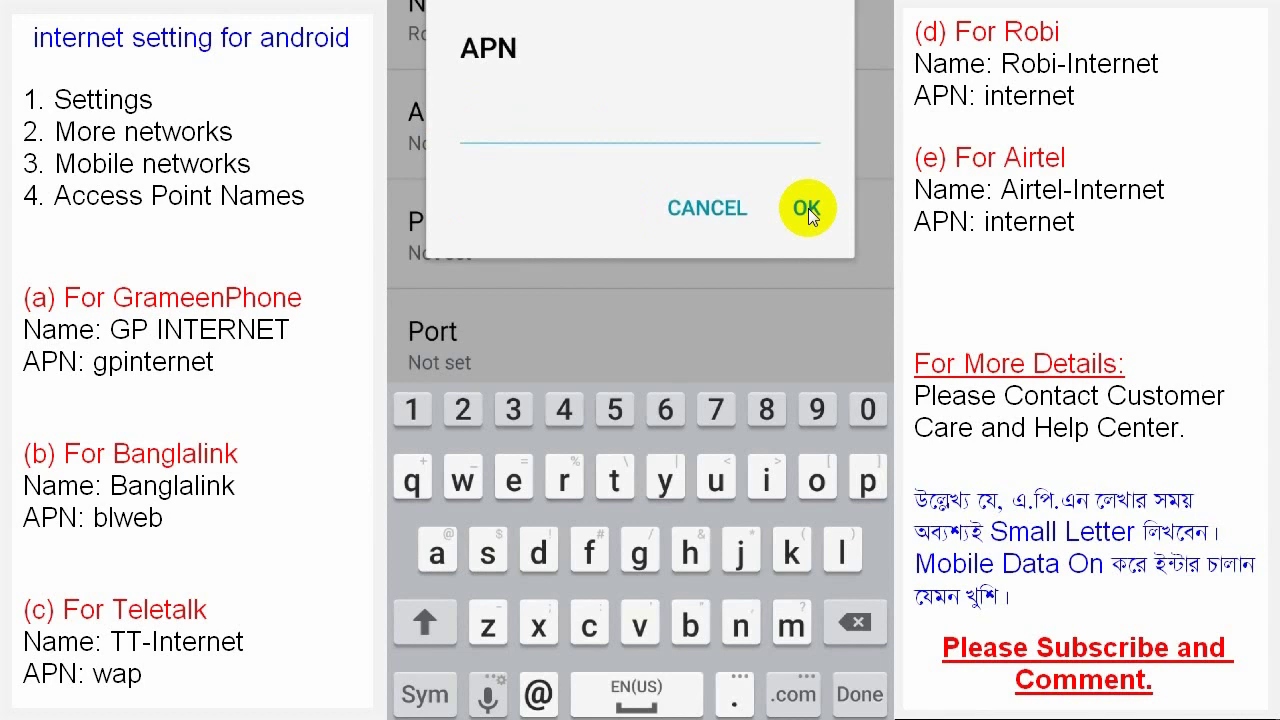
{"action": "type", "text": "int"}
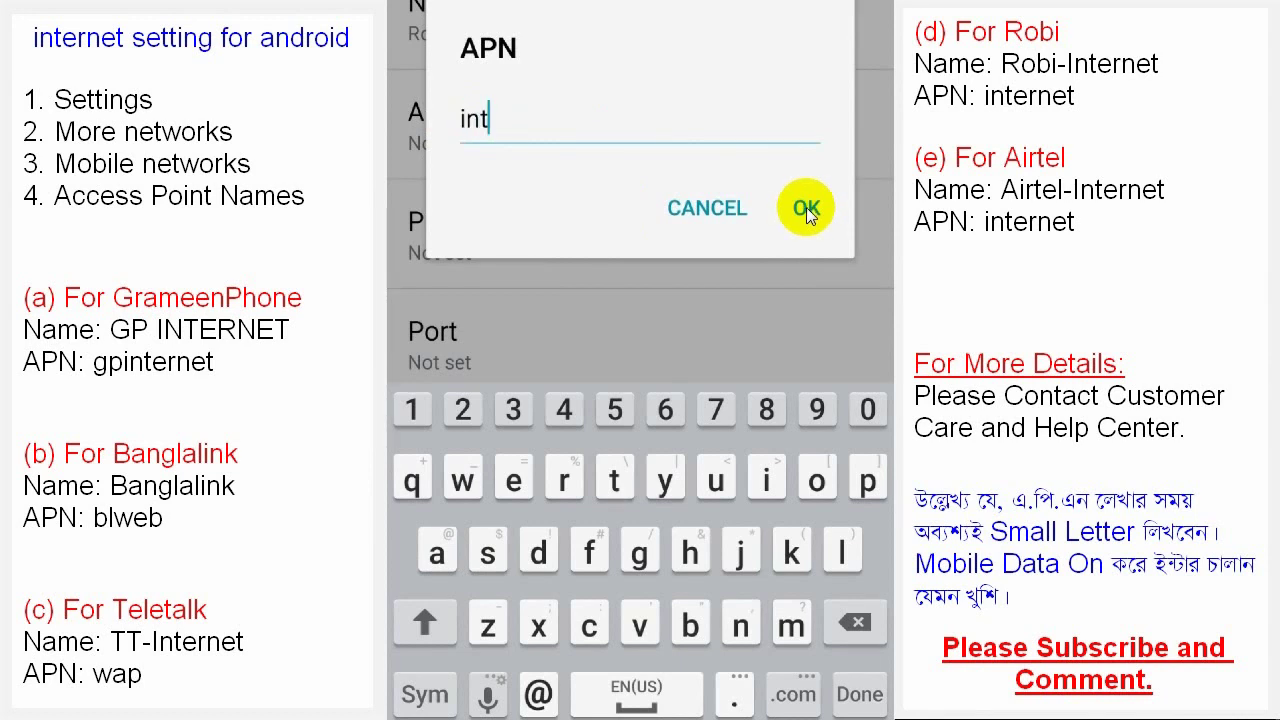
{"action": "type", "text": "ernet"}
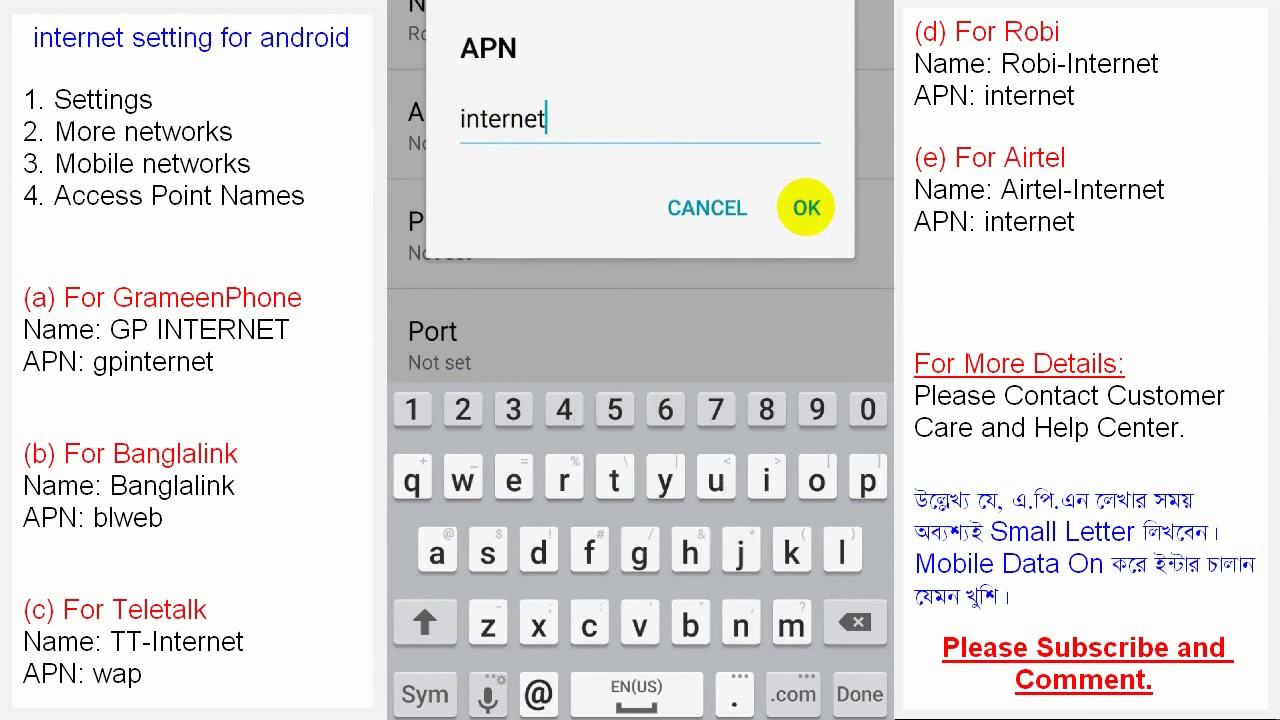
{"action": "left_click", "coordinate": [806, 208]}
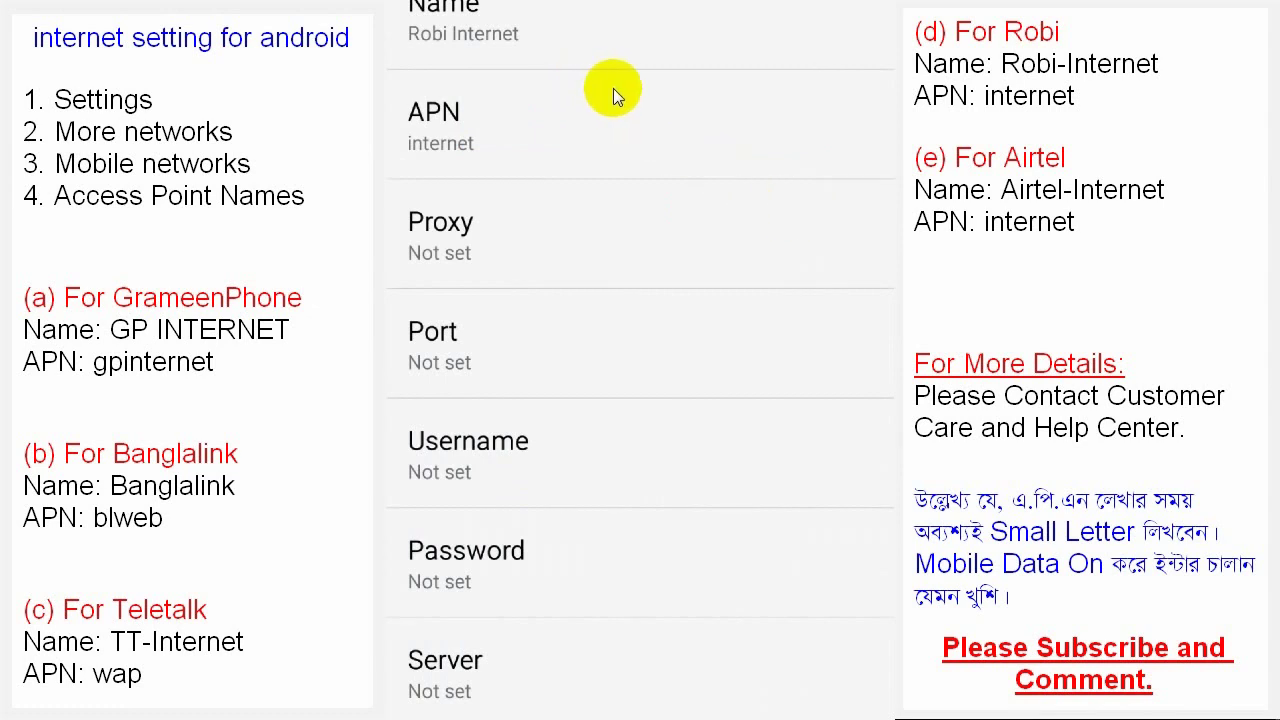
{"action": "left_click", "coordinate": [822, 28]}
- Add a new access point named Airtel with APN internet
{"action": "left_click", "coordinate": [489, 40]}
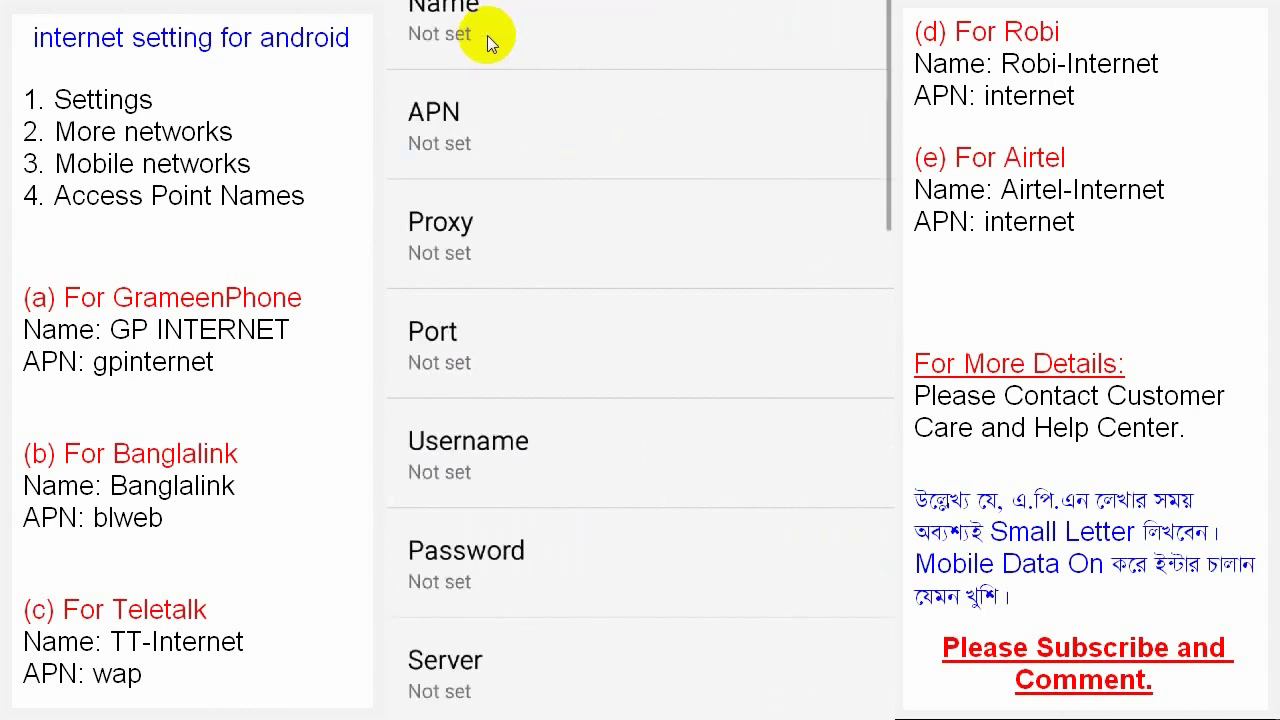
{"action": "left_click", "coordinate": [487, 35]}
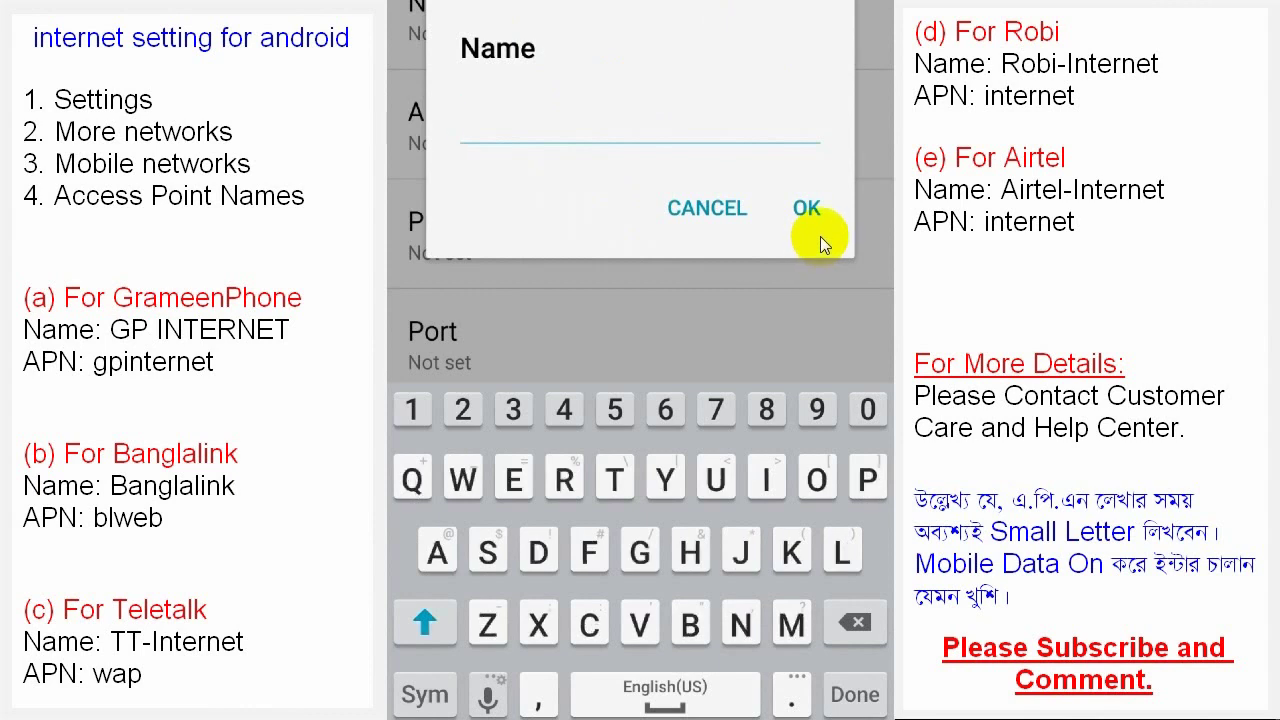
{"action": "type", "text": "Air"}
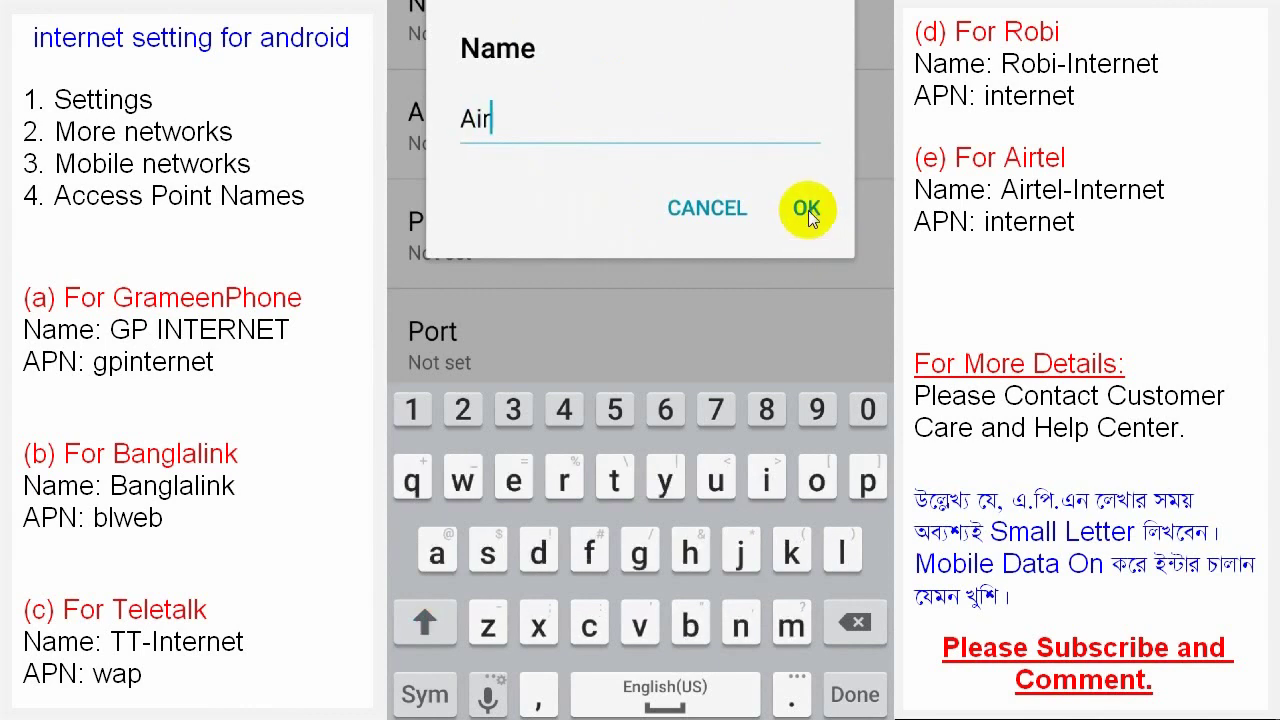
{"action": "type", "text": "tel"}
{"action": "left_click", "coordinate": [806, 210]}
{"action": "left_click", "coordinate": [625, 150]}
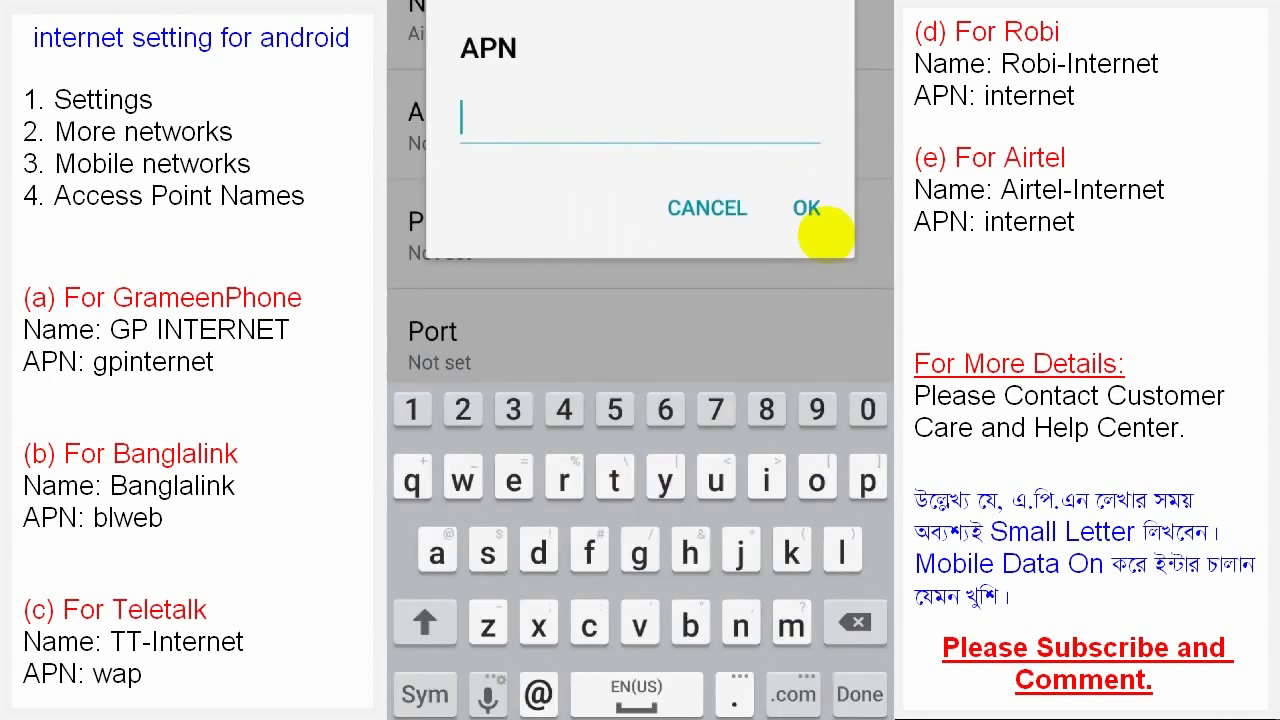
{"action": "type", "text": "inte"}
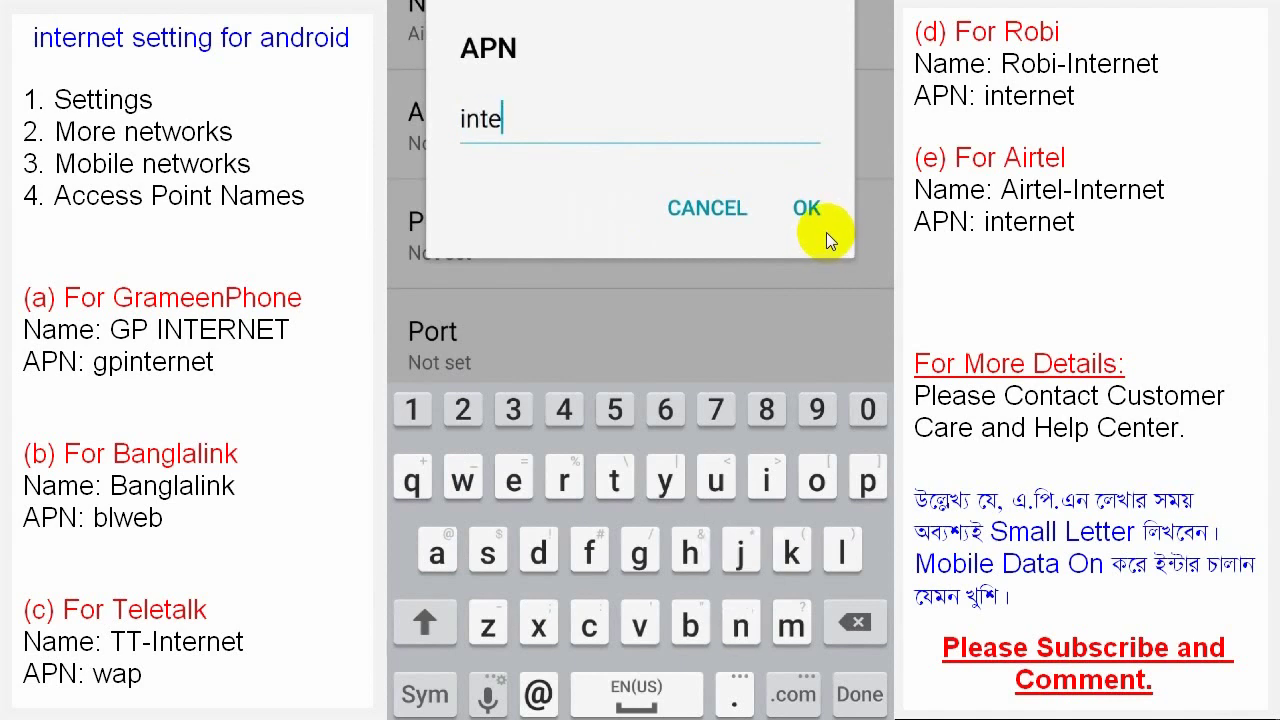
{"action": "type", "text": "rn"}
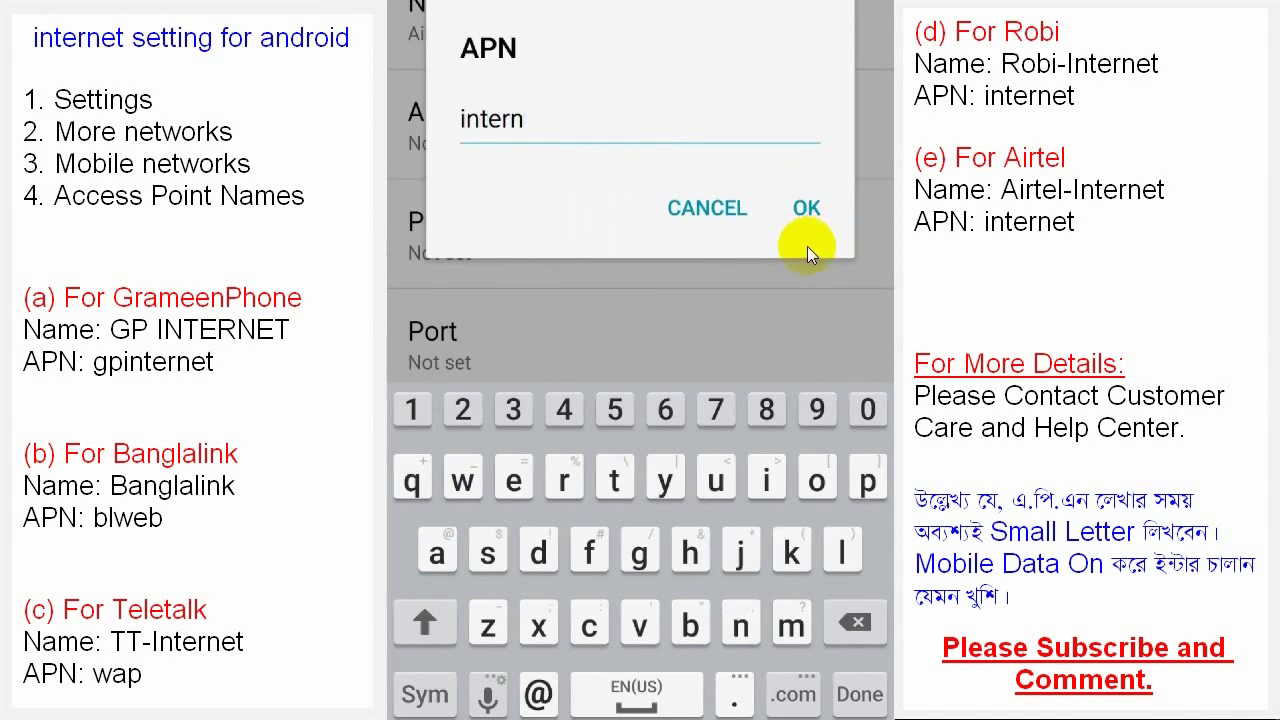
{"action": "type", "text": "et"}
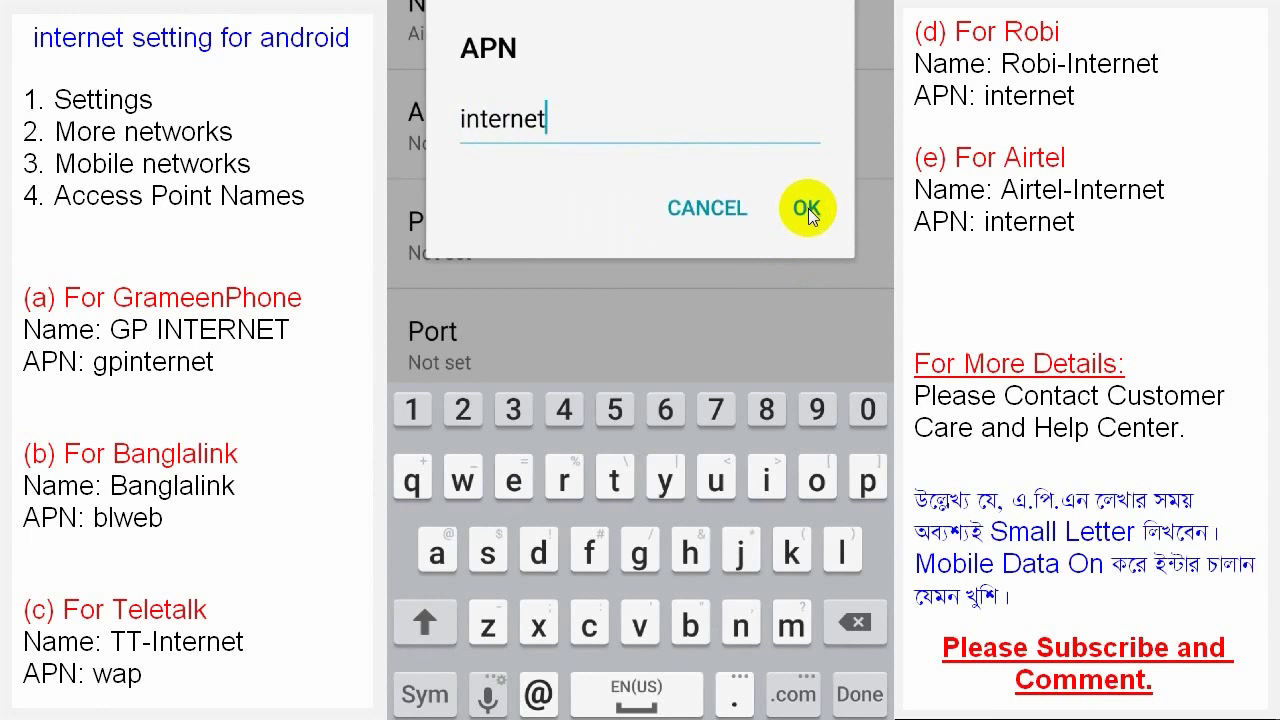
{"action": "left_click", "coordinate": [806, 209]}
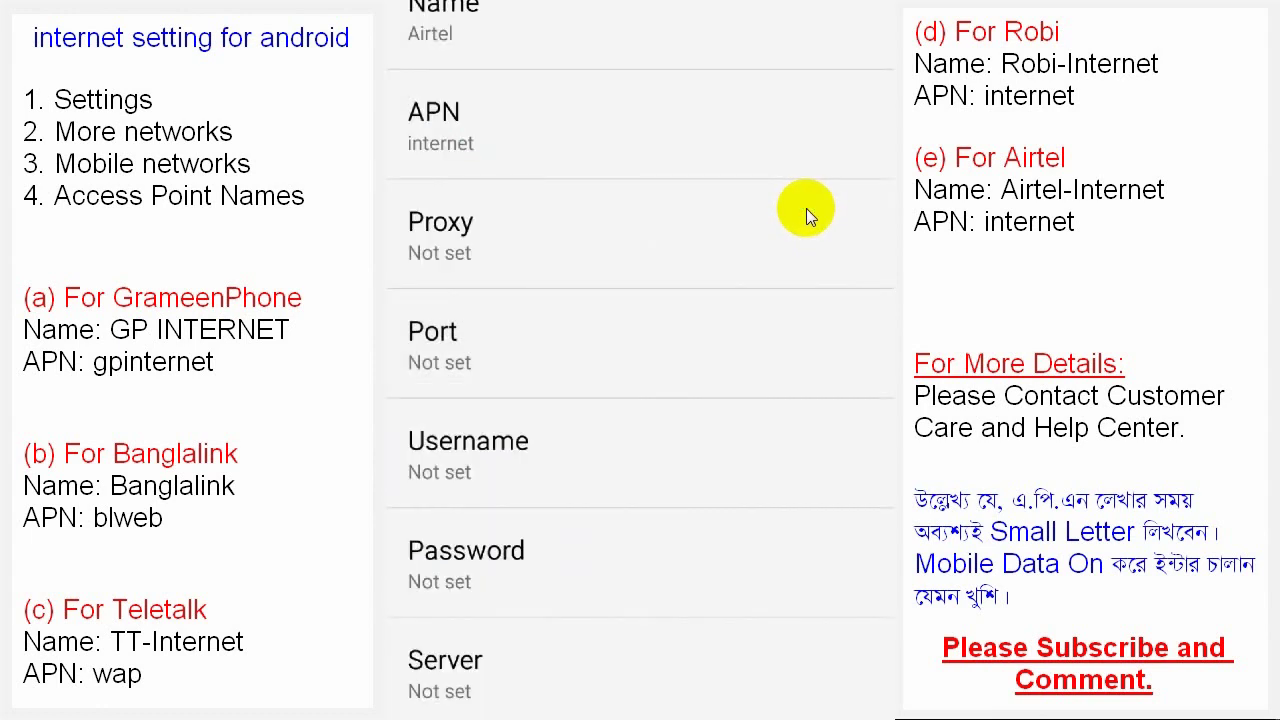
- Save the Airtel access point and return to the Access Point Names list
{"action": "key", "text": "Escape"}
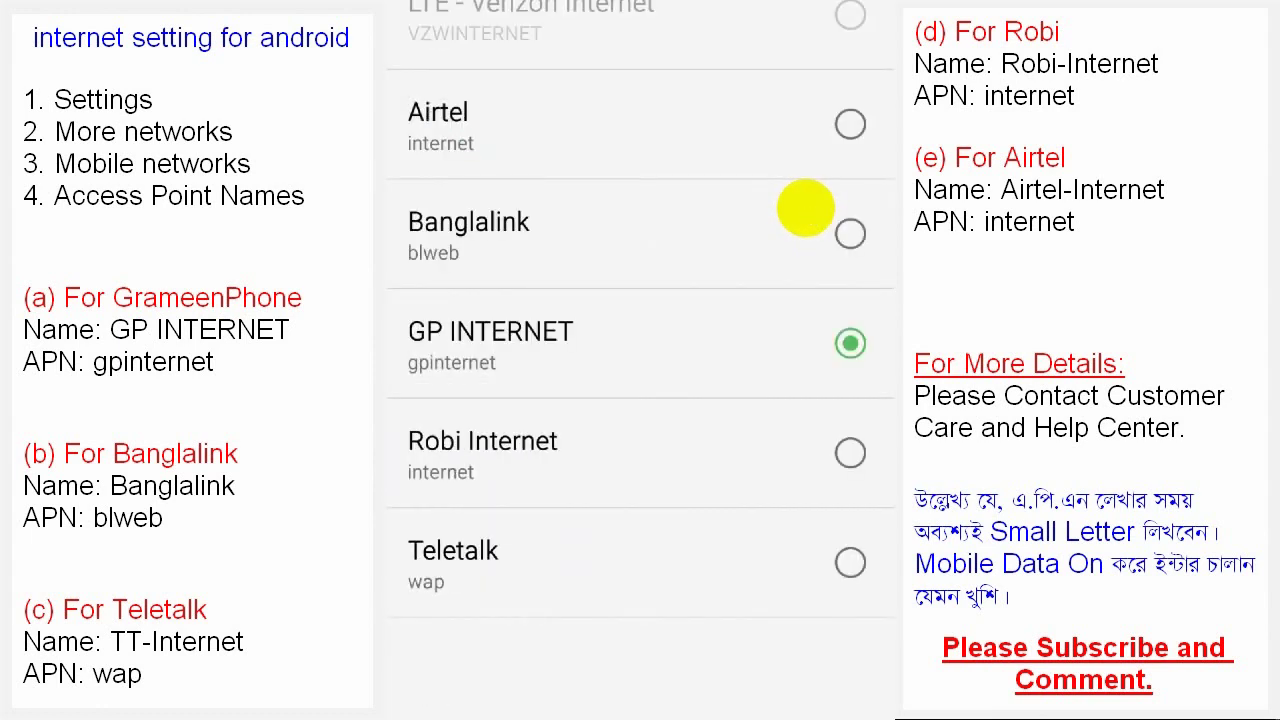